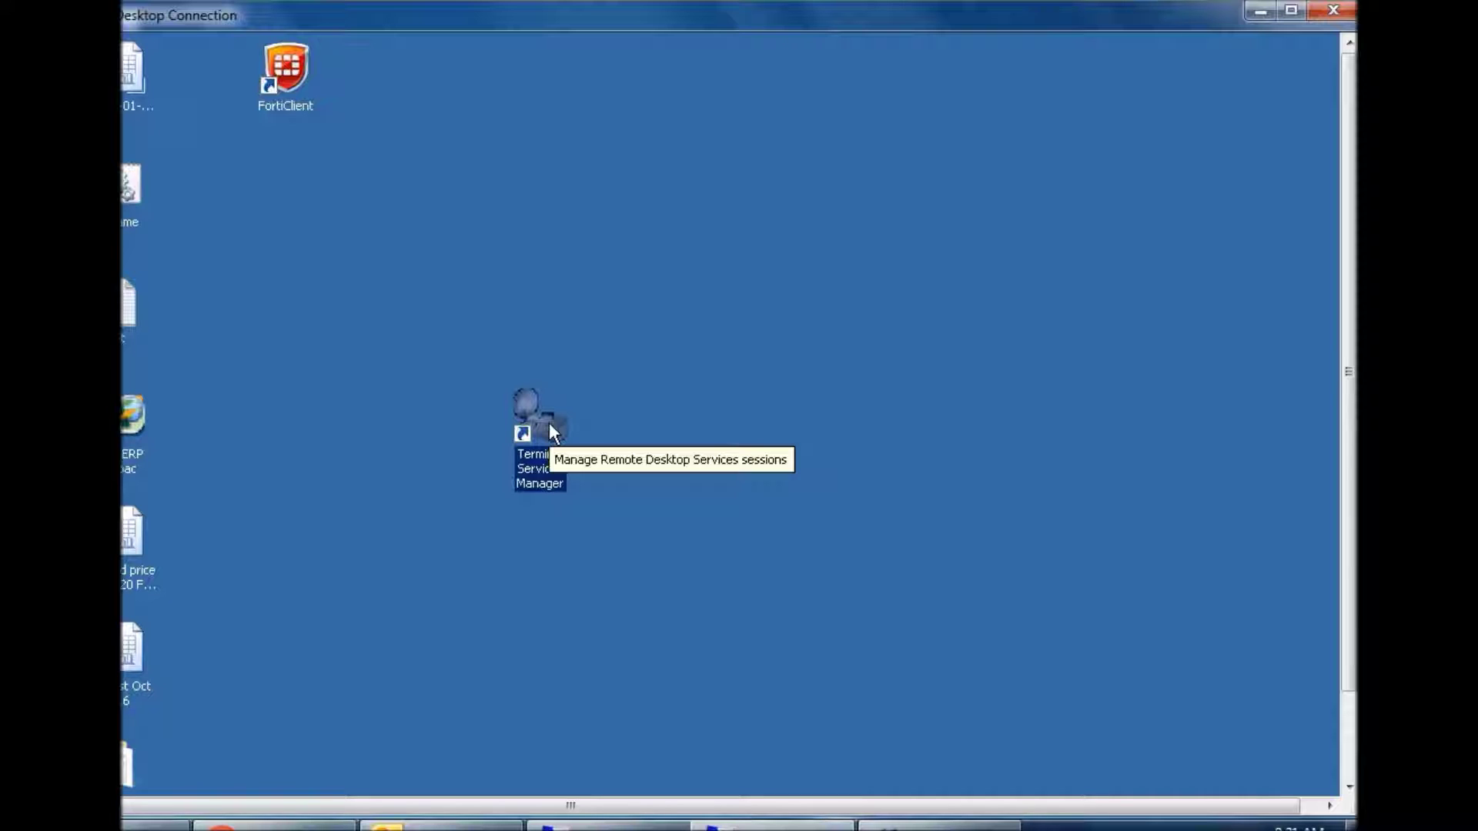
Launch Terminal Services Manager from its desktop shortcut
{"action": "left_click", "coordinate": [669, 314]}
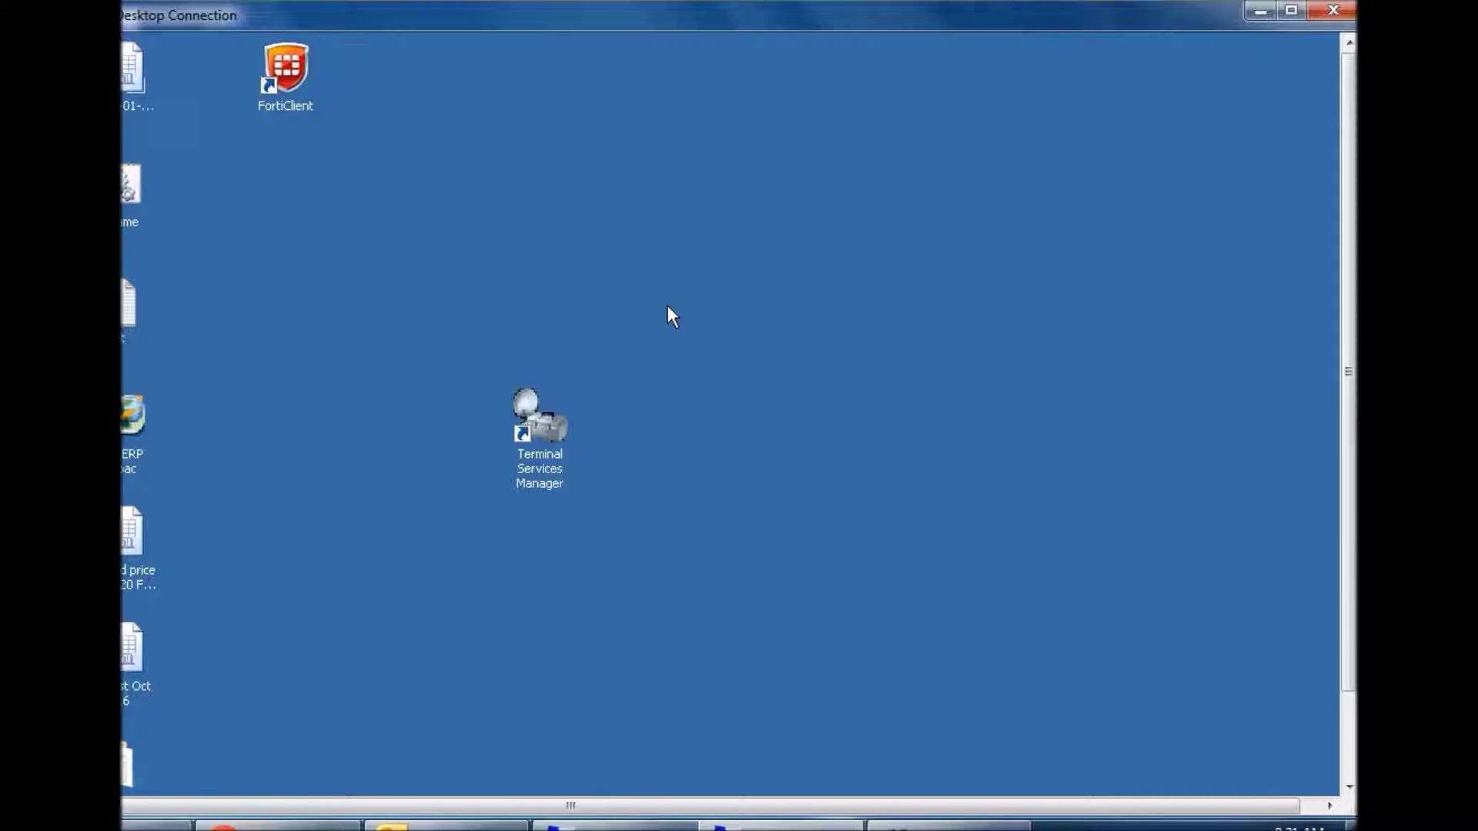
{"action": "double_click", "coordinate": [542, 468]}
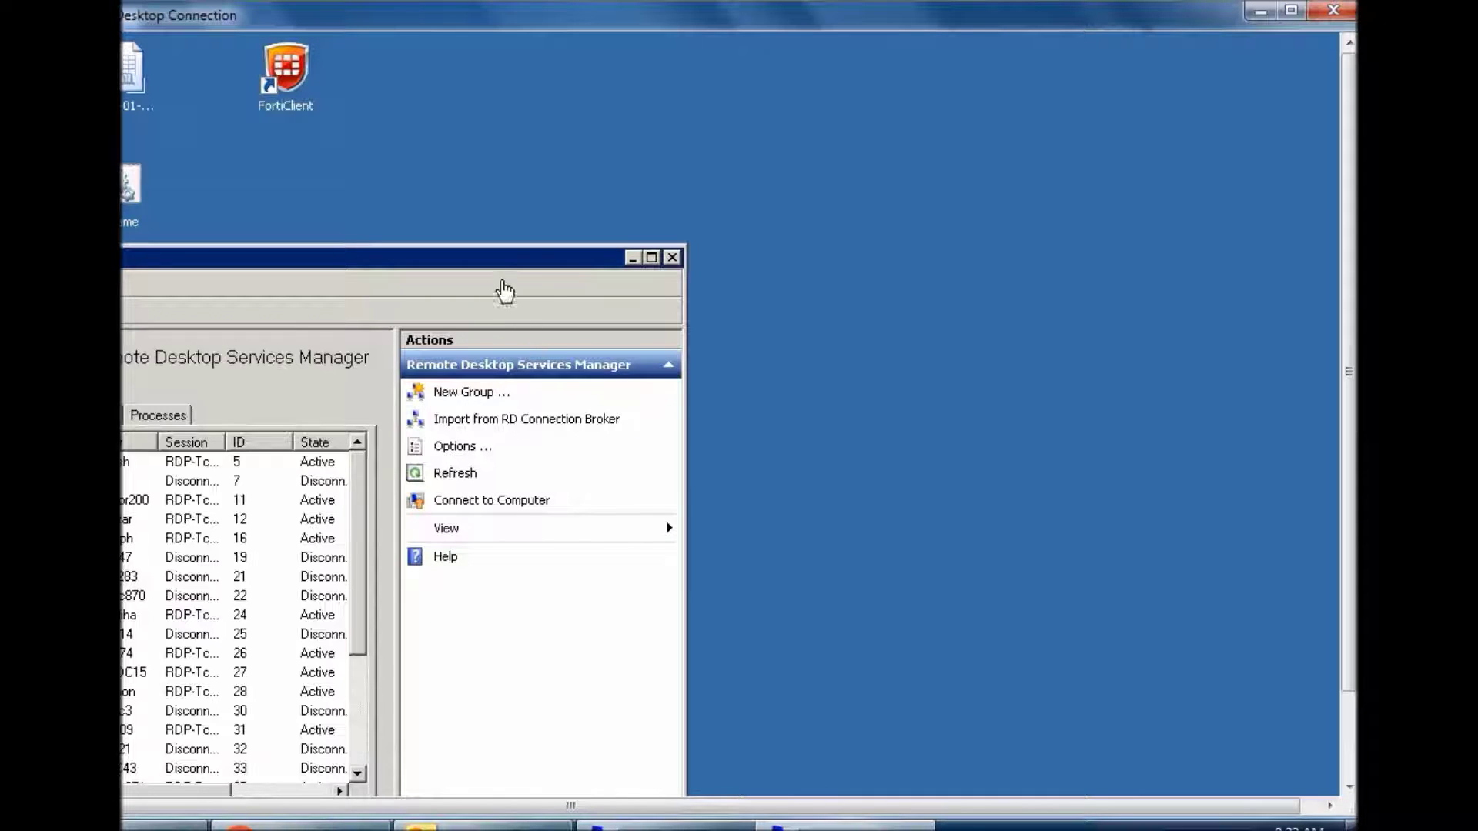
Maximize the session manager and widen the Session, LogOnTime and State columns
{"action": "double_click", "coordinate": [501, 260]}
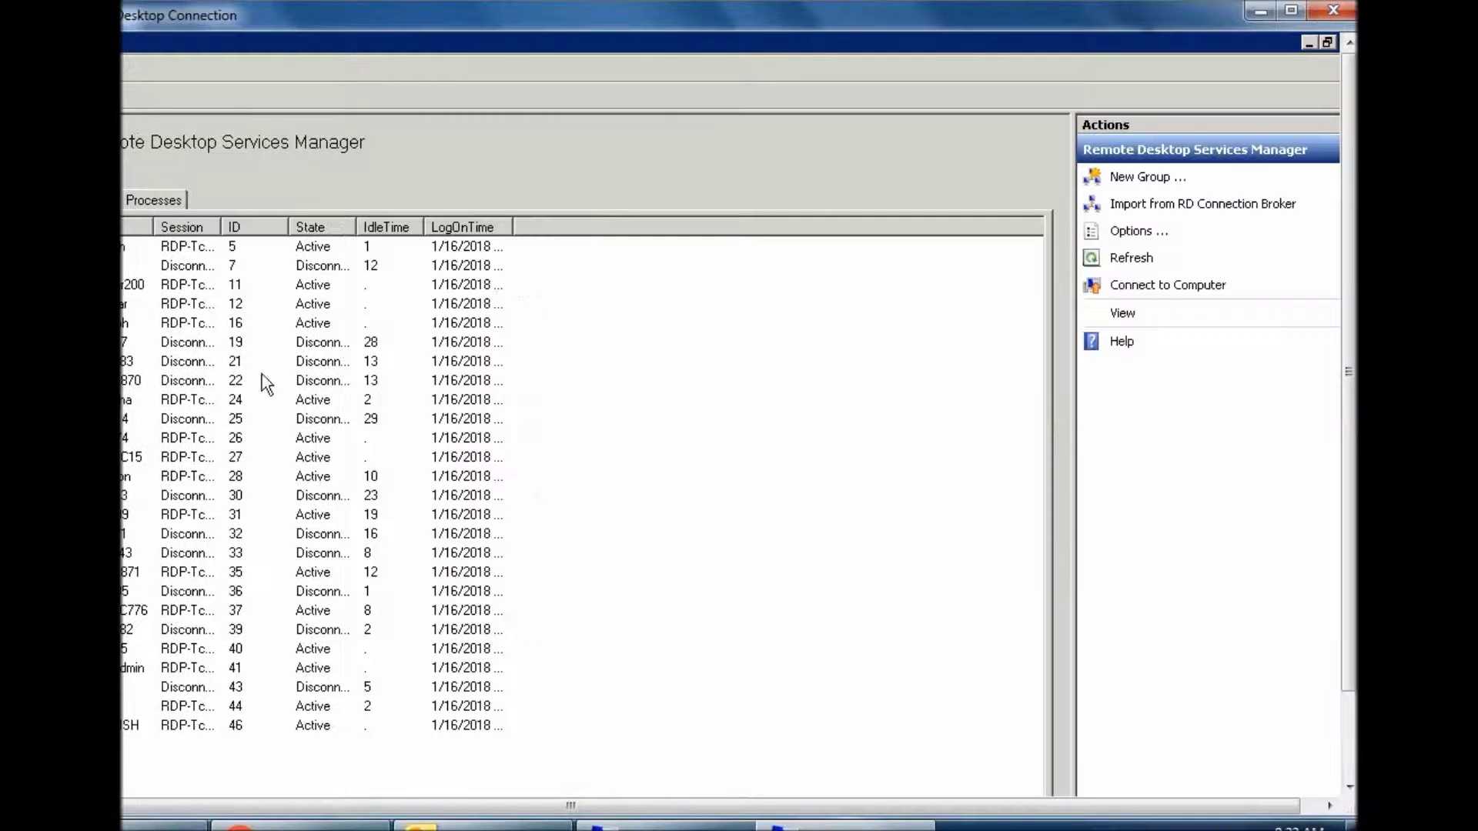
{"action": "left_click_drag", "start_coordinate": [219, 225], "coordinate": [247, 226]}
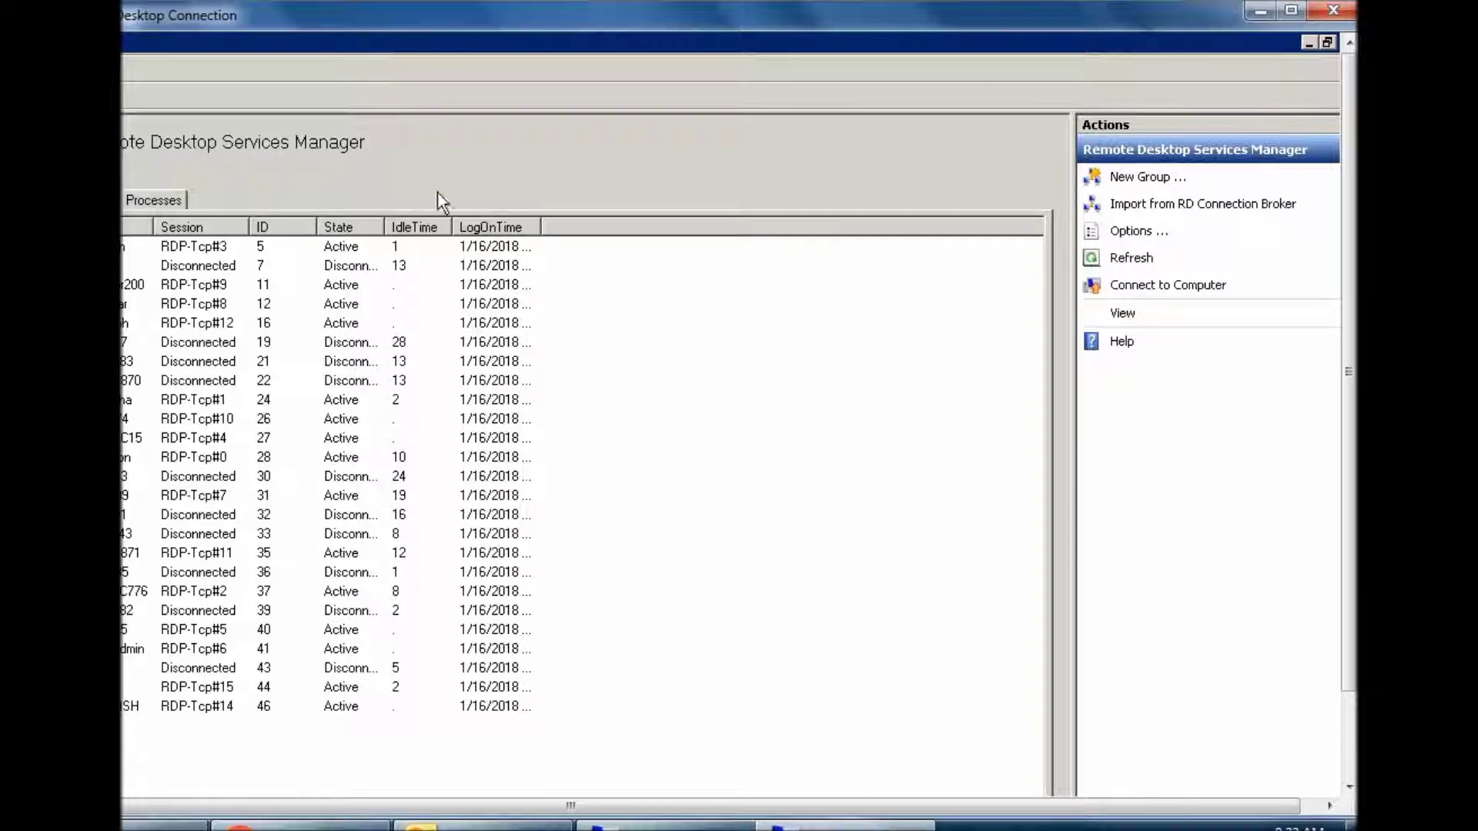
{"action": "left_click_drag", "start_coordinate": [543, 225], "coordinate": [618, 224]}
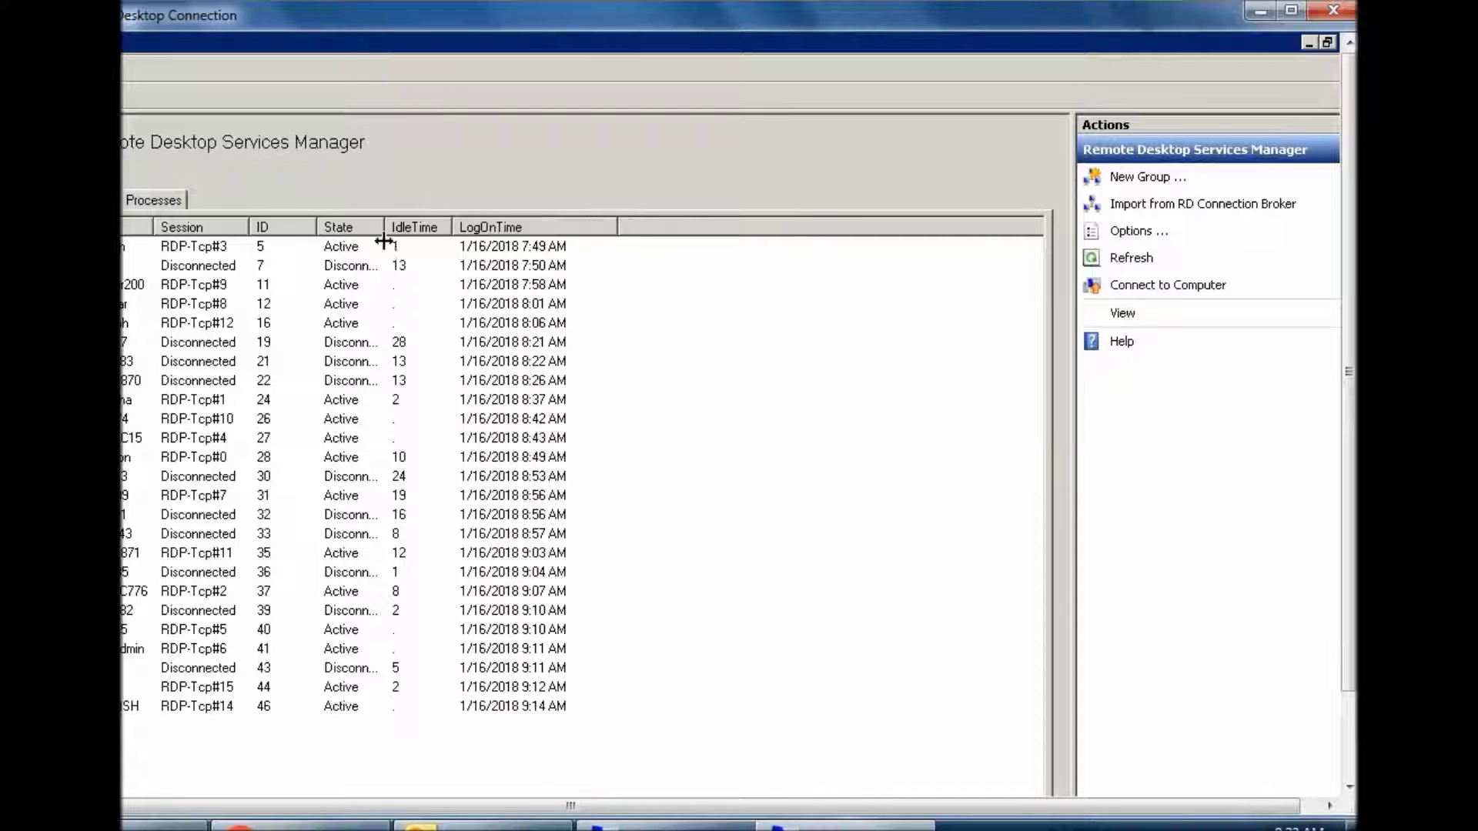
{"action": "double_click", "coordinate": [384, 226]}
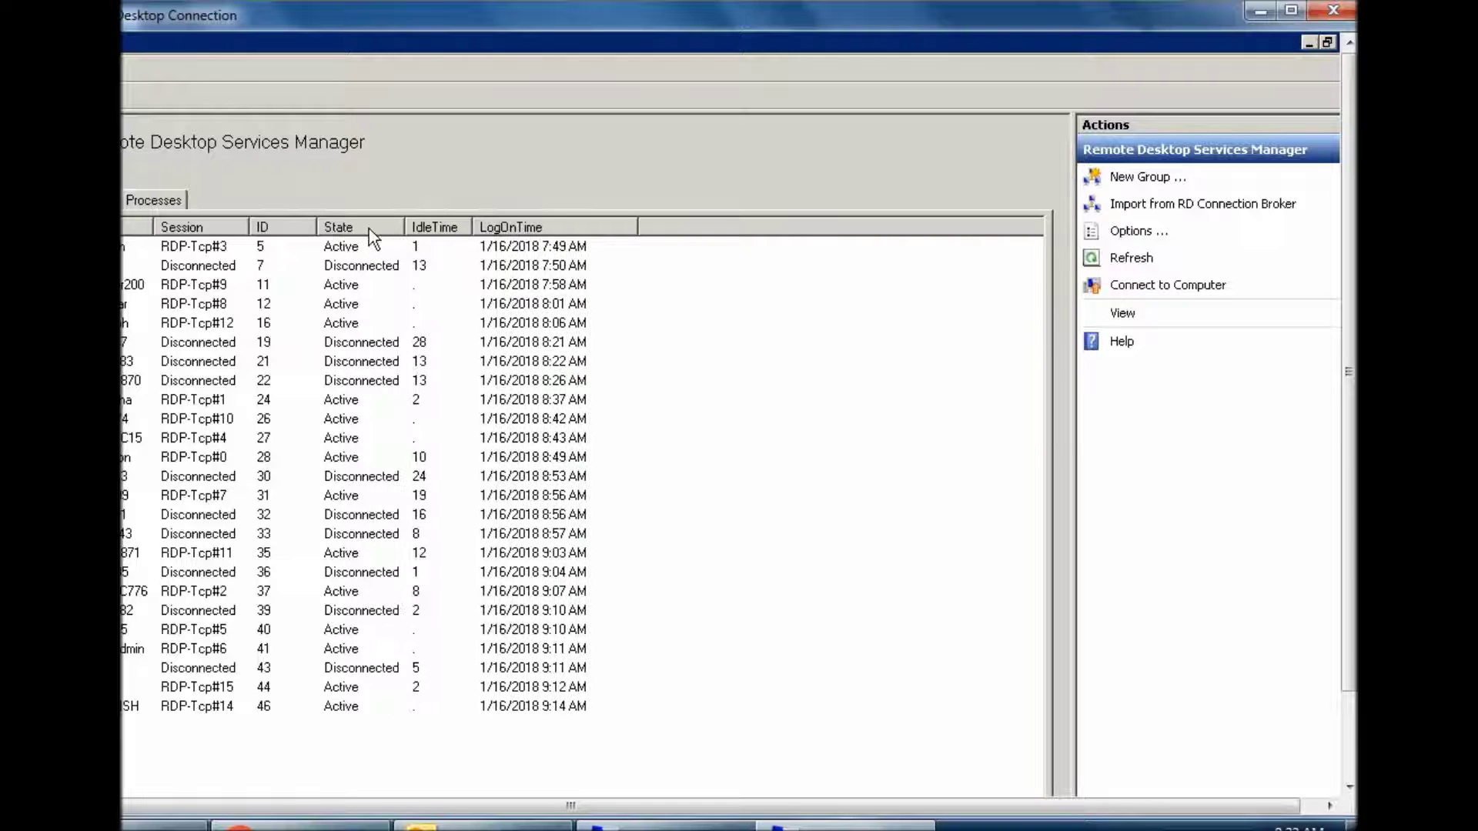
Sort by Session and IdleTime, checking disconnected sessions 7, 19, 30 and 36
{"action": "left_click", "coordinate": [186, 225]}
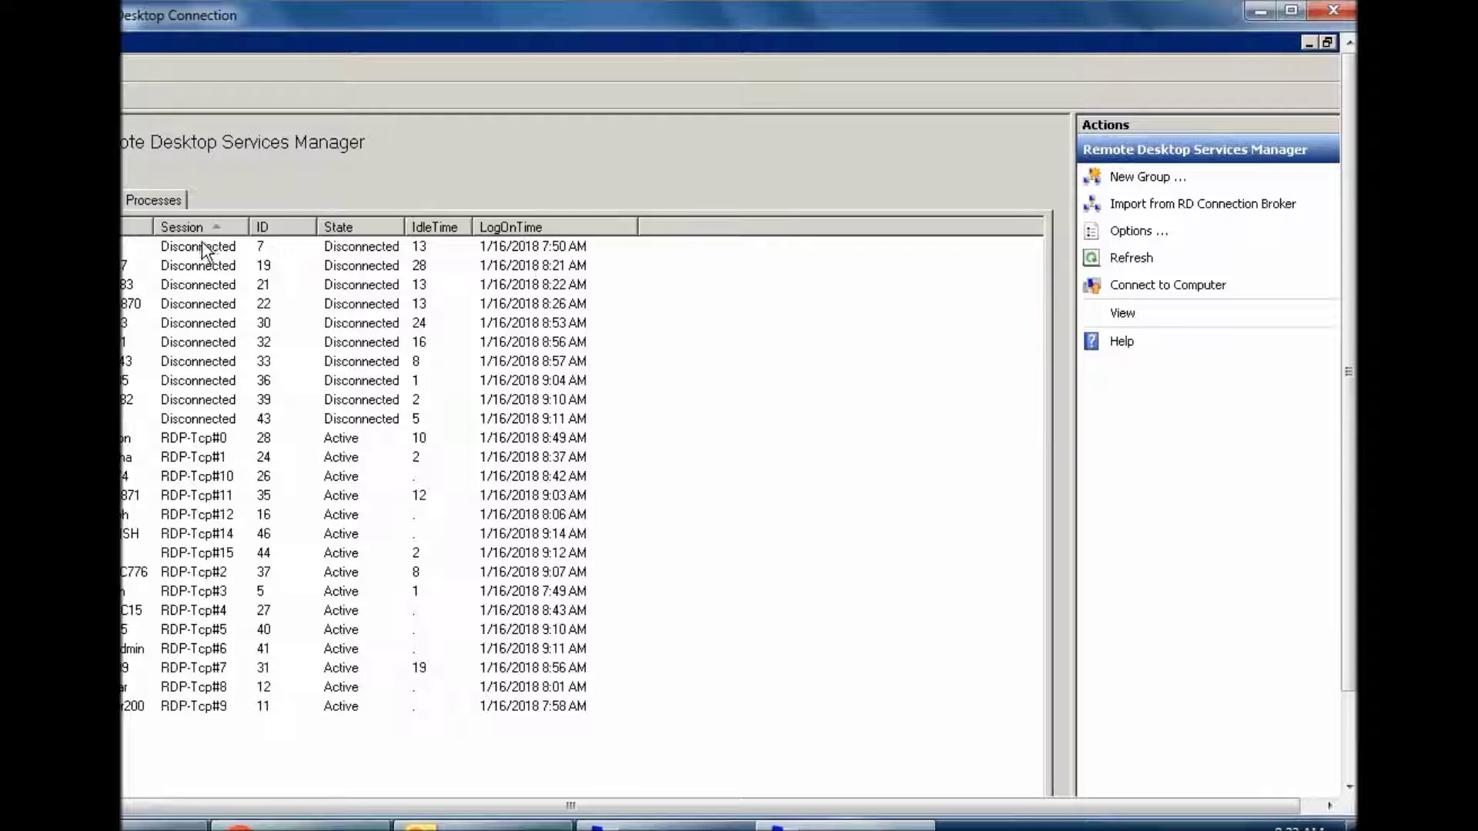
{"action": "left_click", "coordinate": [195, 254]}
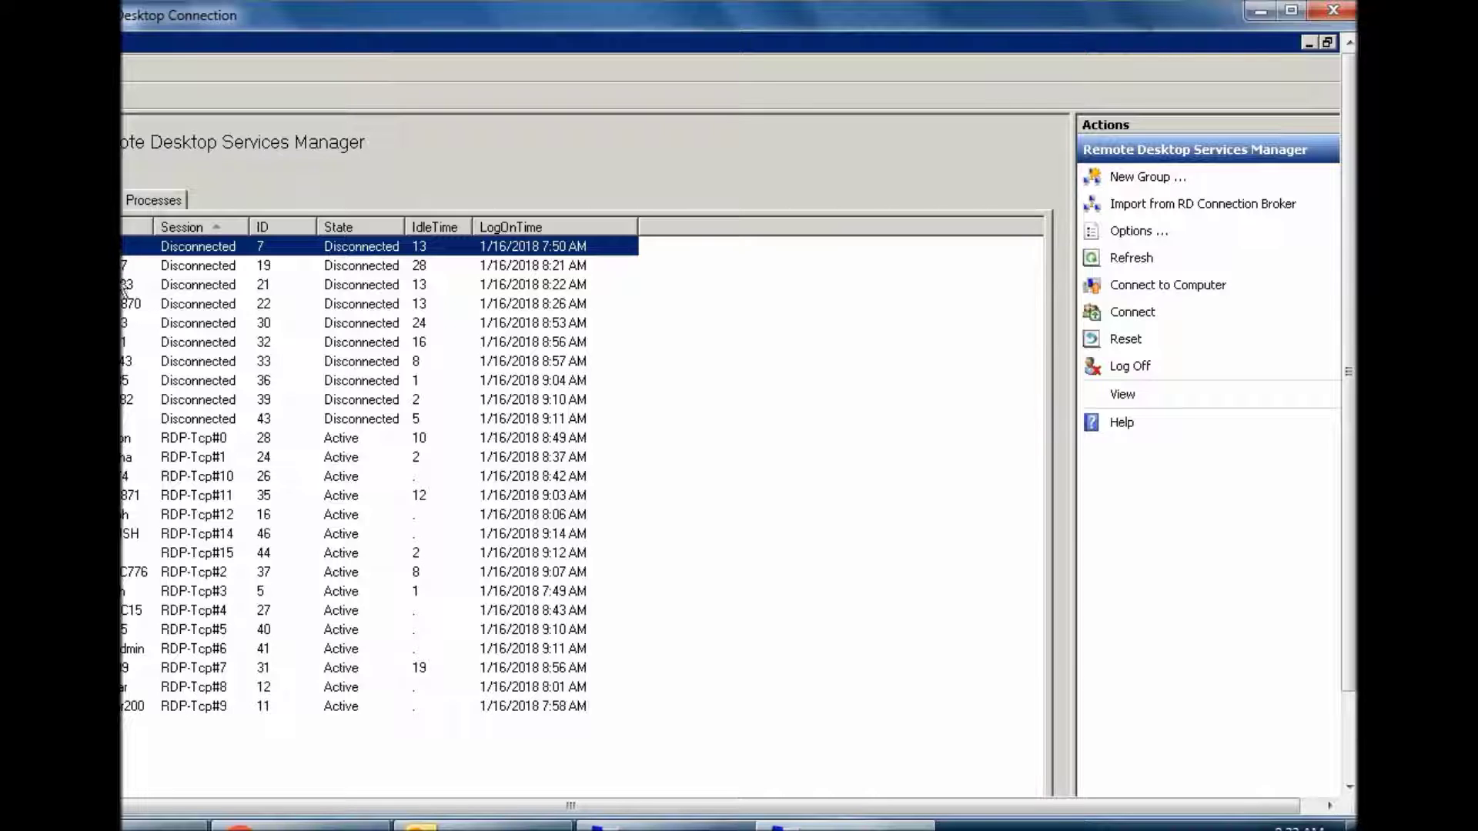
{"action": "left_click", "coordinate": [230, 267]}
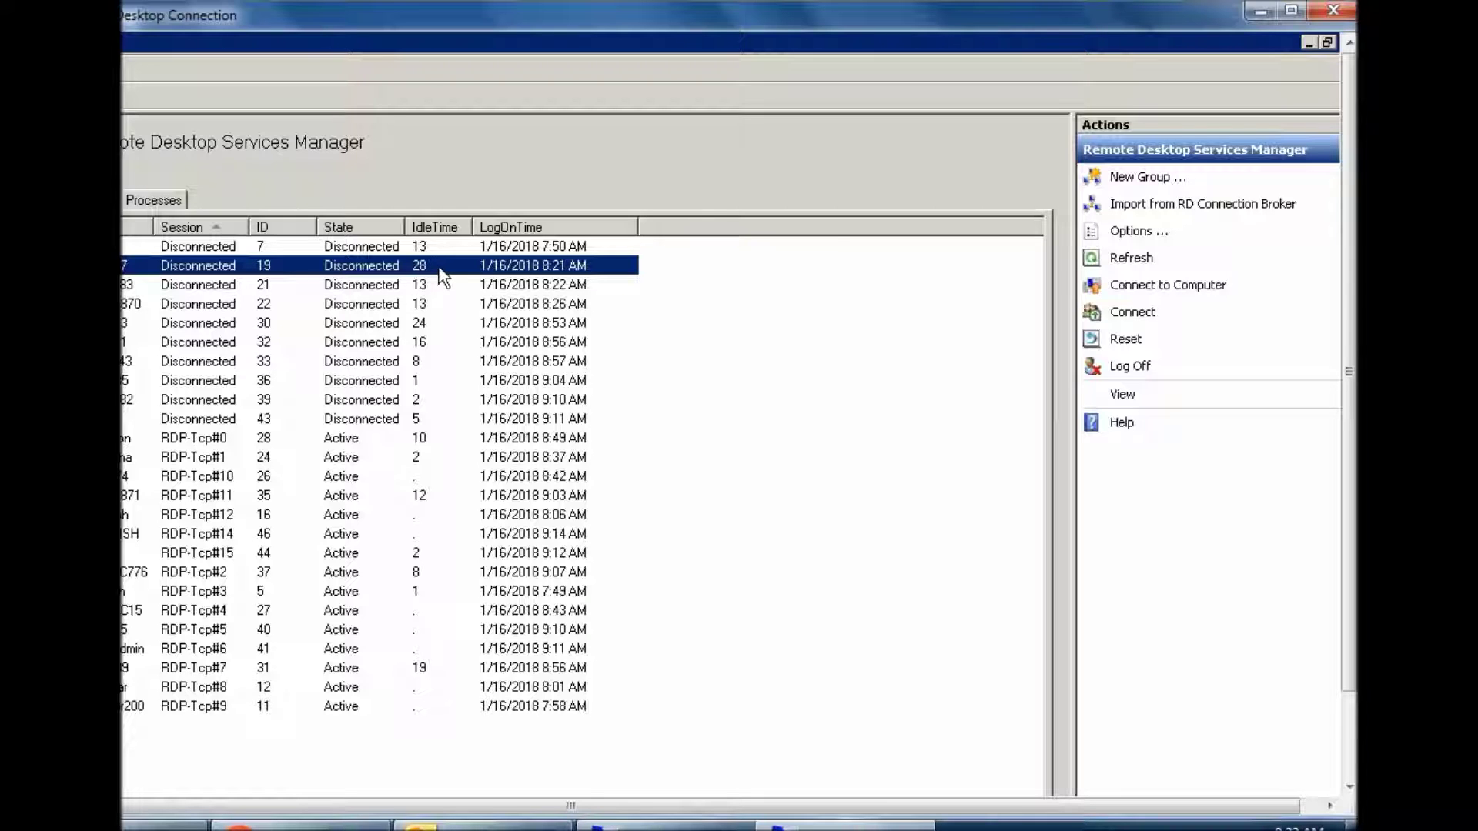
{"action": "left_click", "coordinate": [437, 231]}
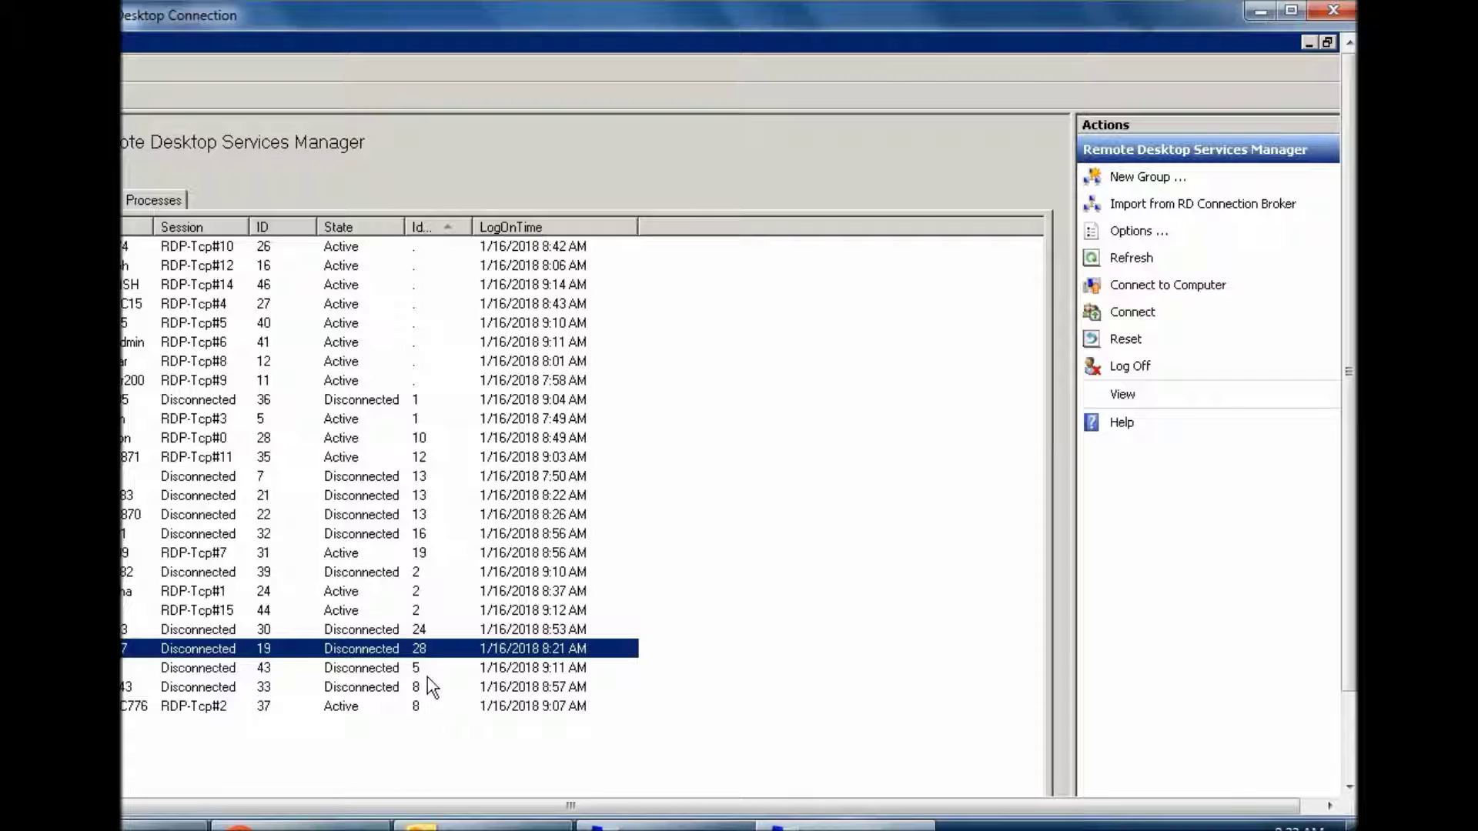
{"action": "left_click", "coordinate": [426, 630]}
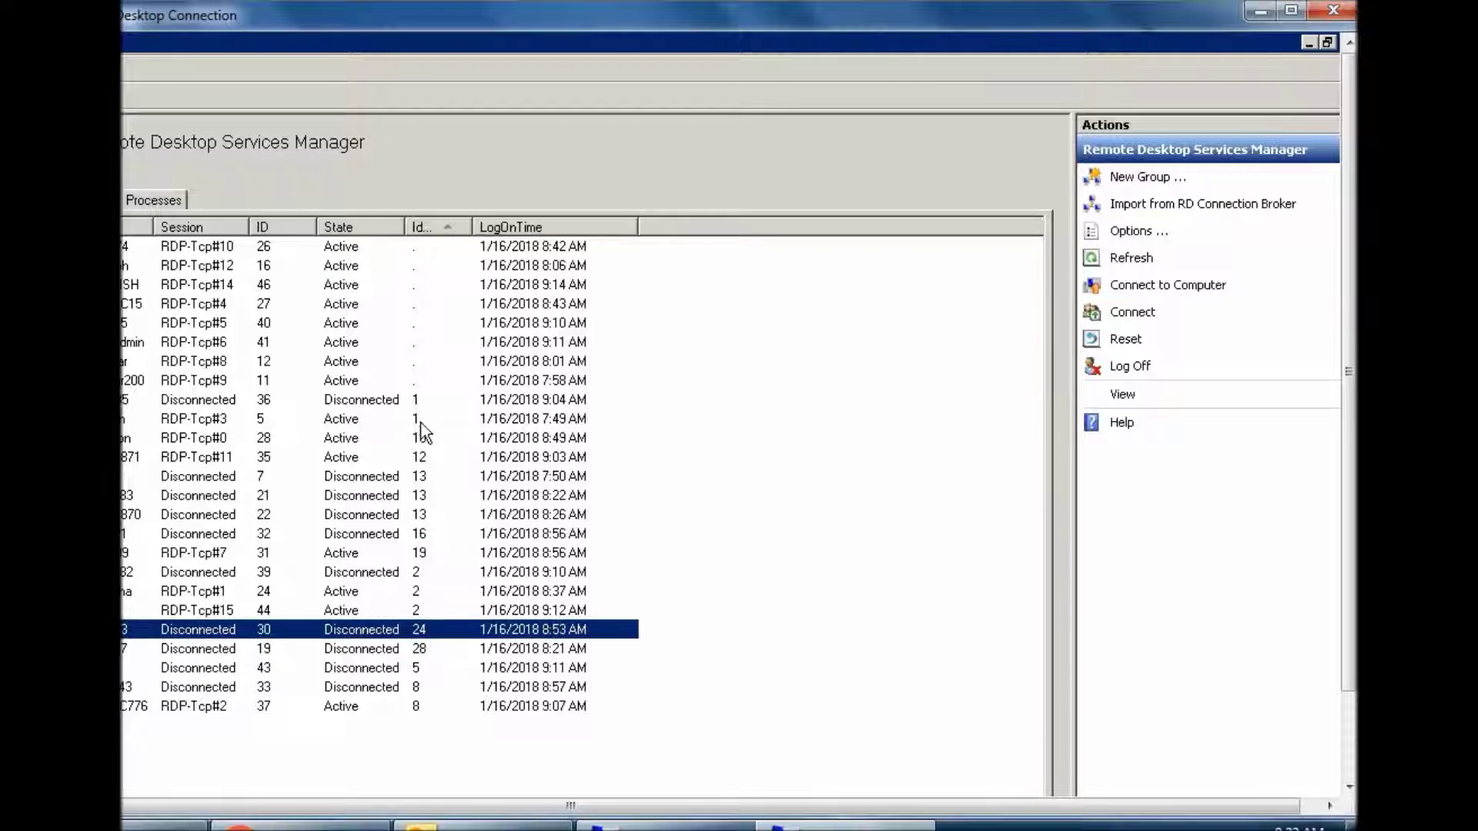
{"action": "left_click", "coordinate": [414, 399]}
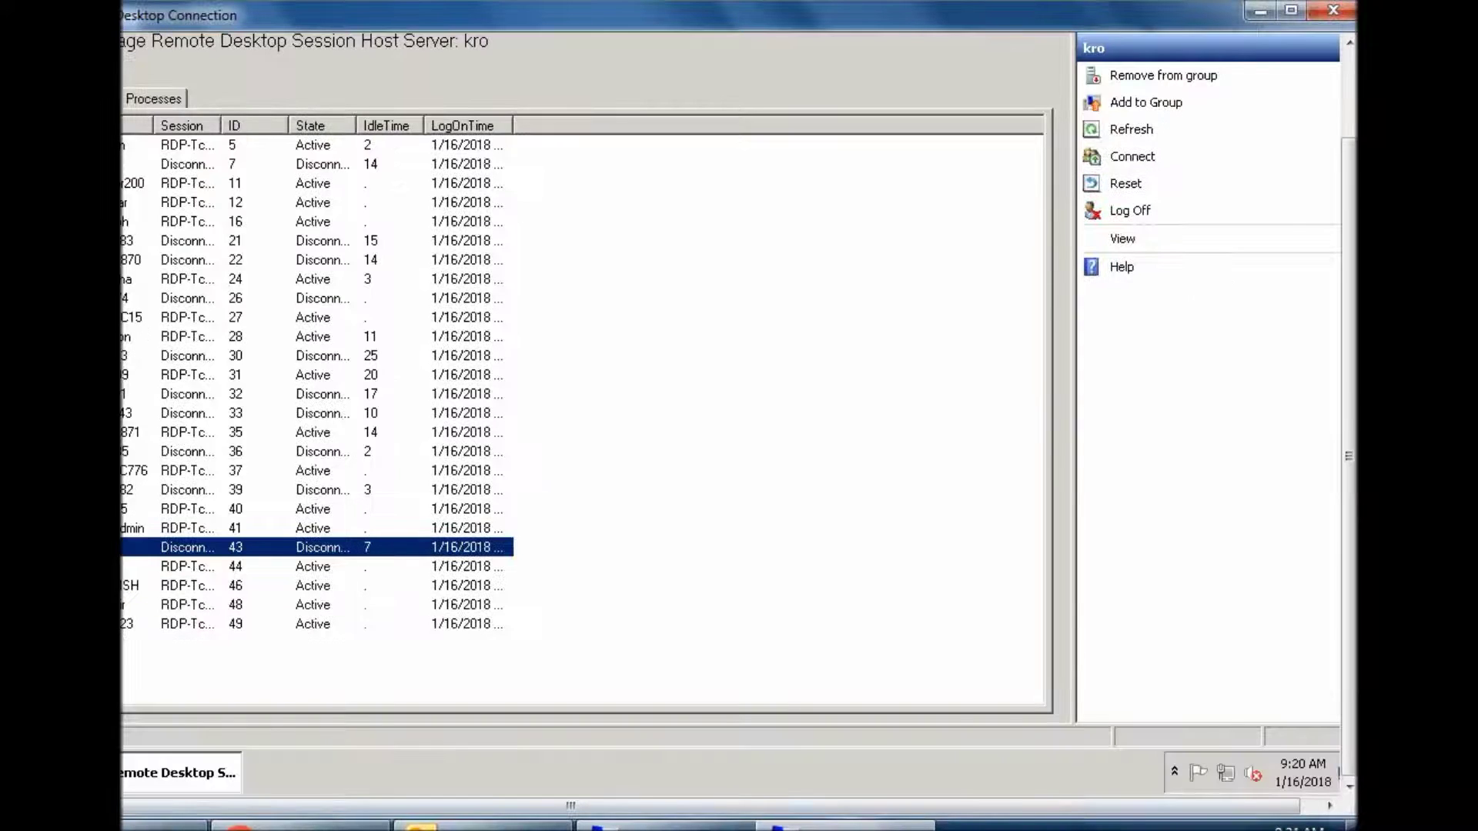
Launch Remote Desktop Session Host Configuration from Start > Administrative Tools > Remote Desktop Services
{"action": "key", "text": "super"}
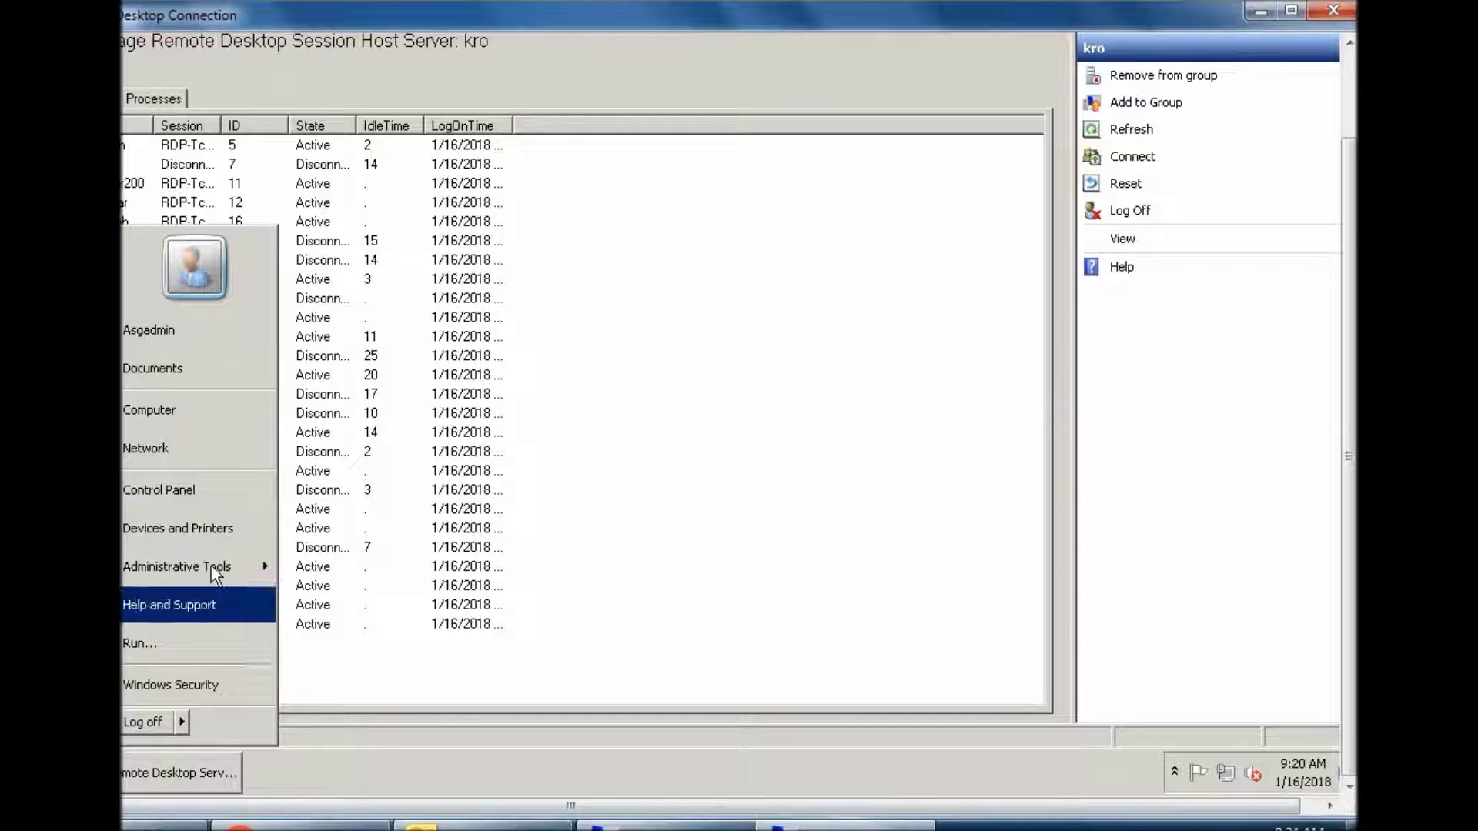
{"action": "mouse_move", "coordinate": [210, 565]}
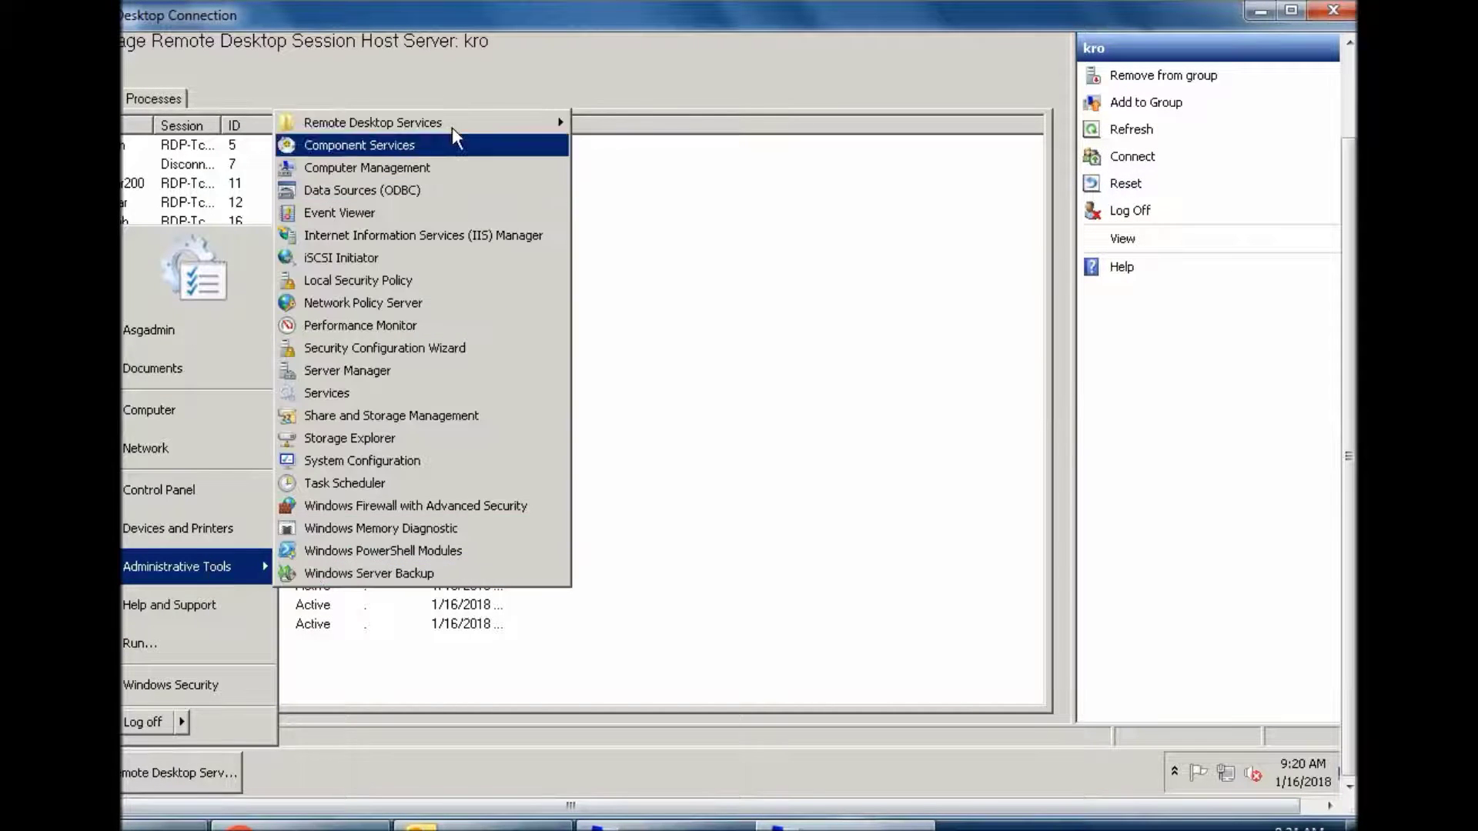
{"action": "mouse_move", "coordinate": [451, 124]}
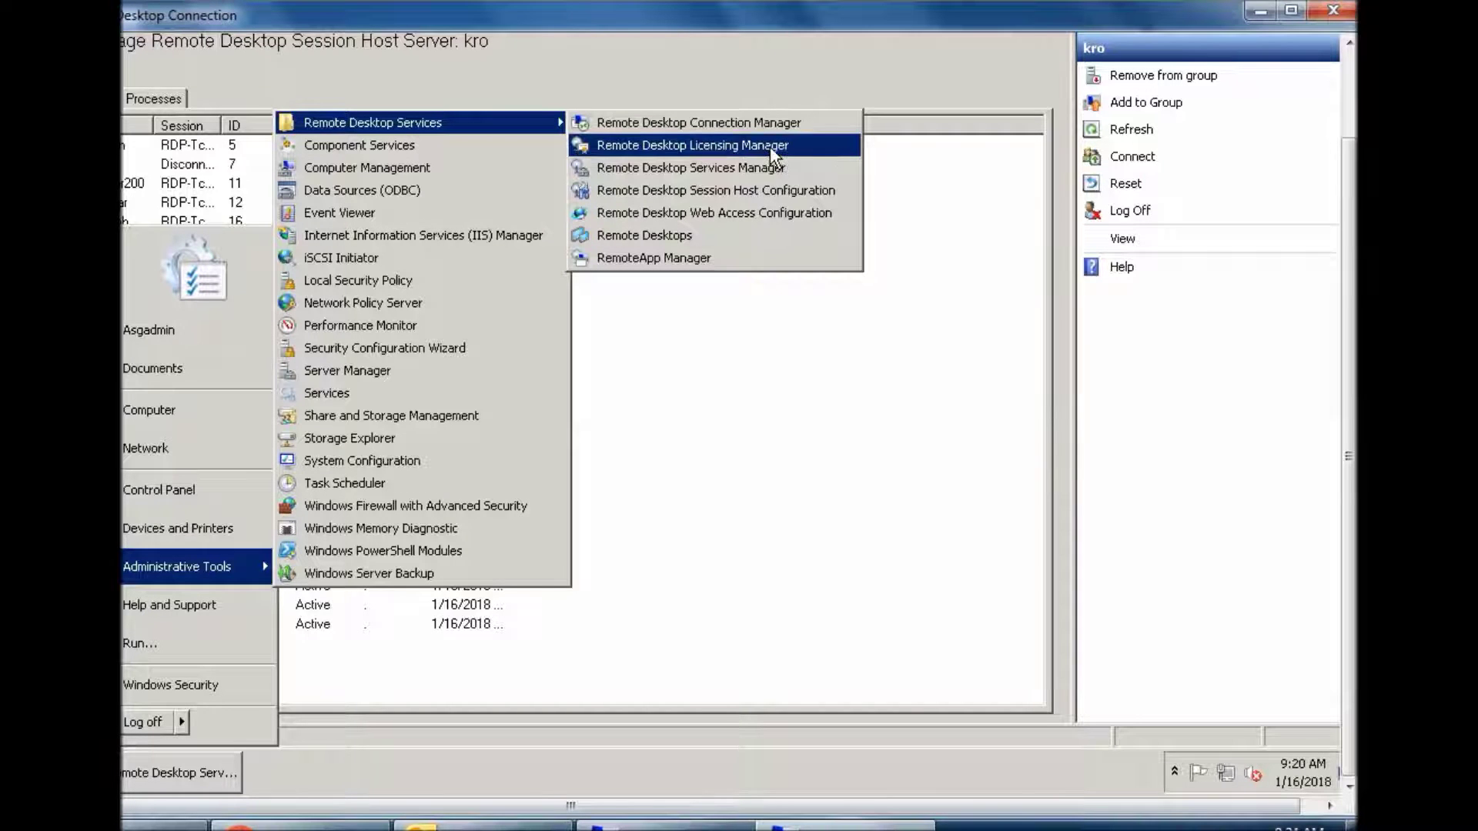
{"action": "left_click", "coordinate": [809, 194]}
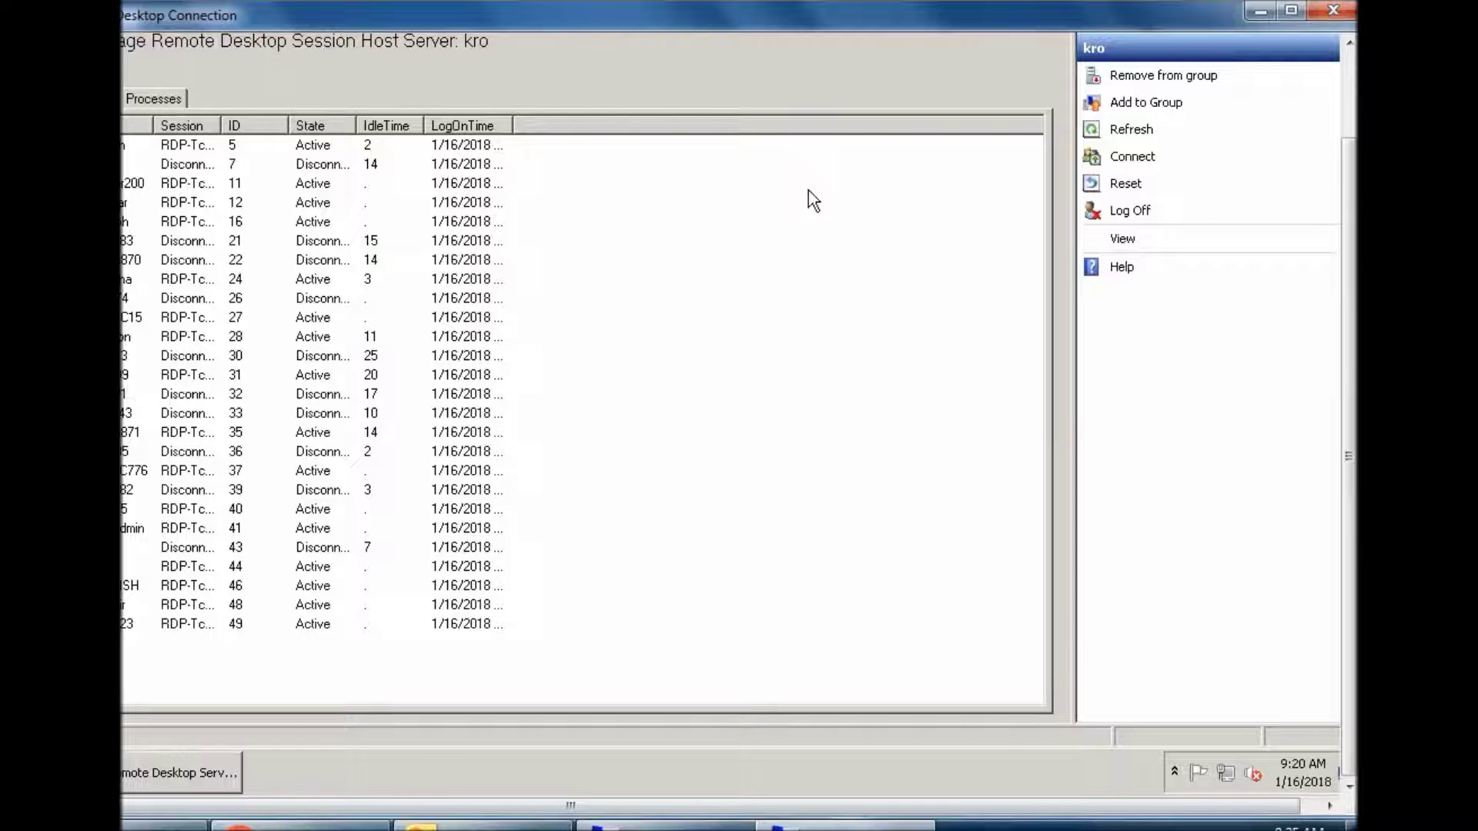
Reposition and enlarge the configuration window so all panes show, then select RDP-Tcp
{"action": "double_click", "coordinate": [740, 25]}
{"action": "double_click", "coordinate": [639, 10]}
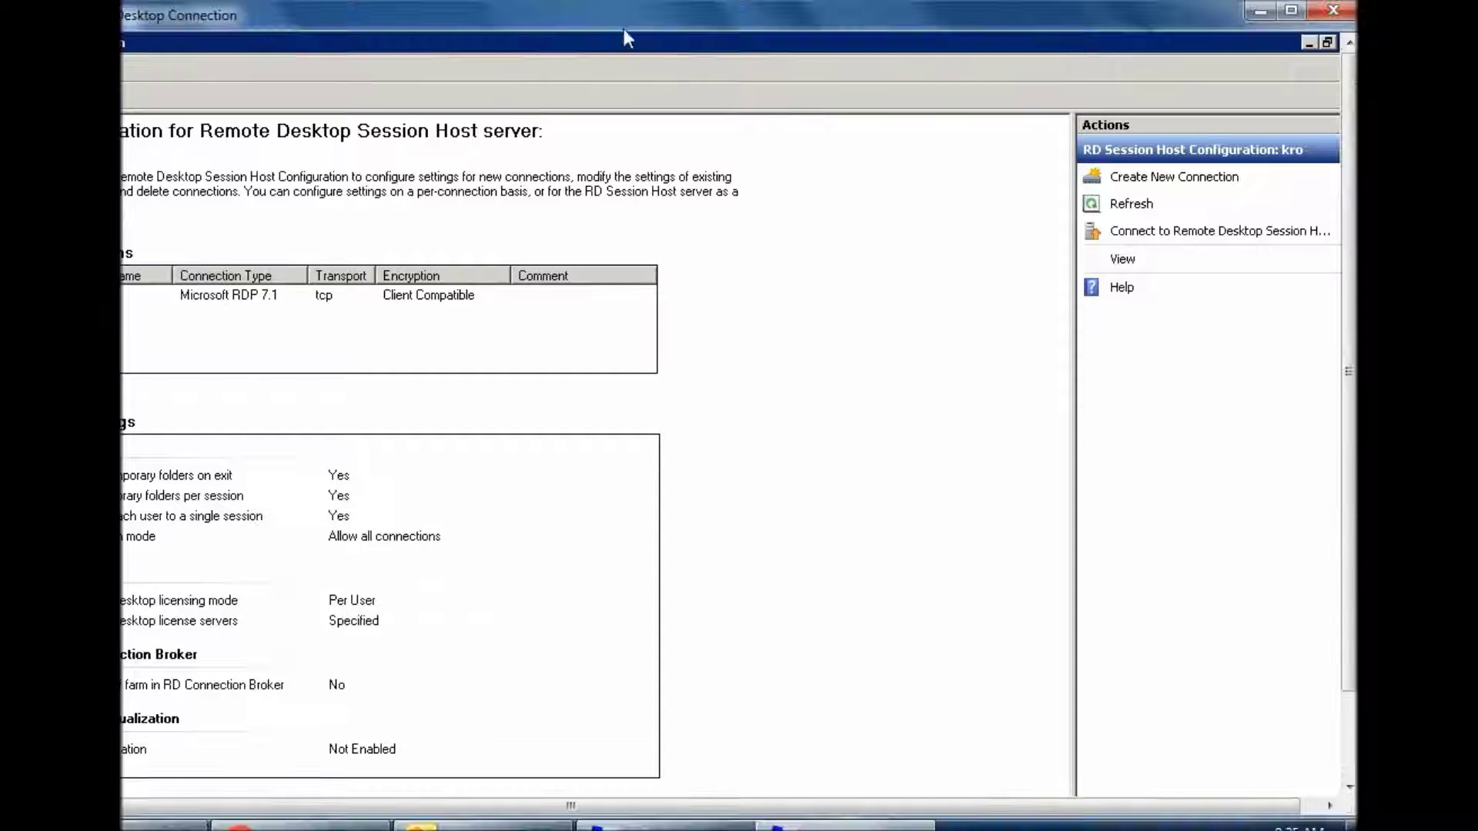
{"action": "double_click", "coordinate": [478, 42]}
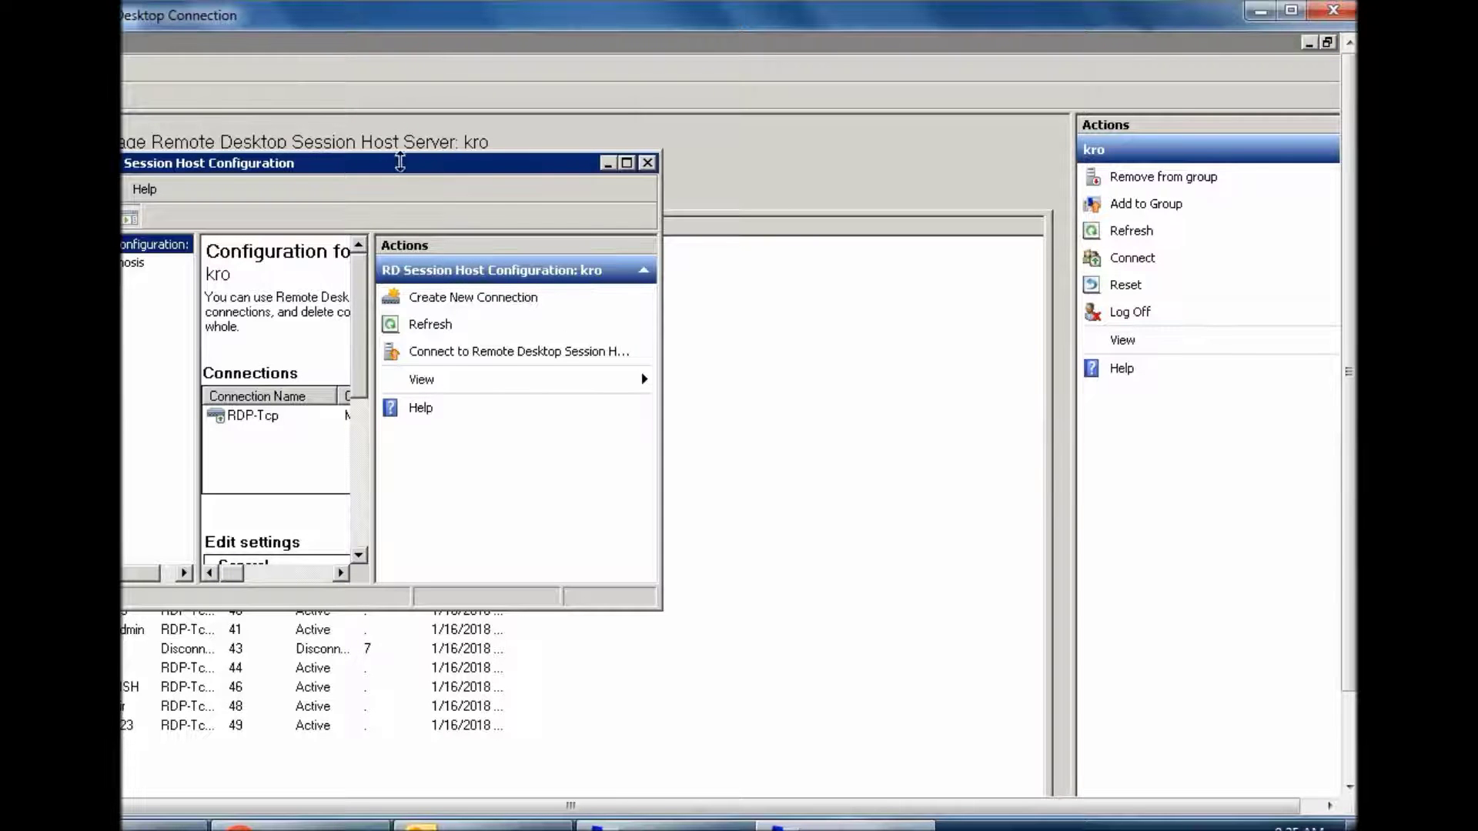
{"action": "left_click_drag", "start_coordinate": [435, 164], "coordinate": [626, 119]}
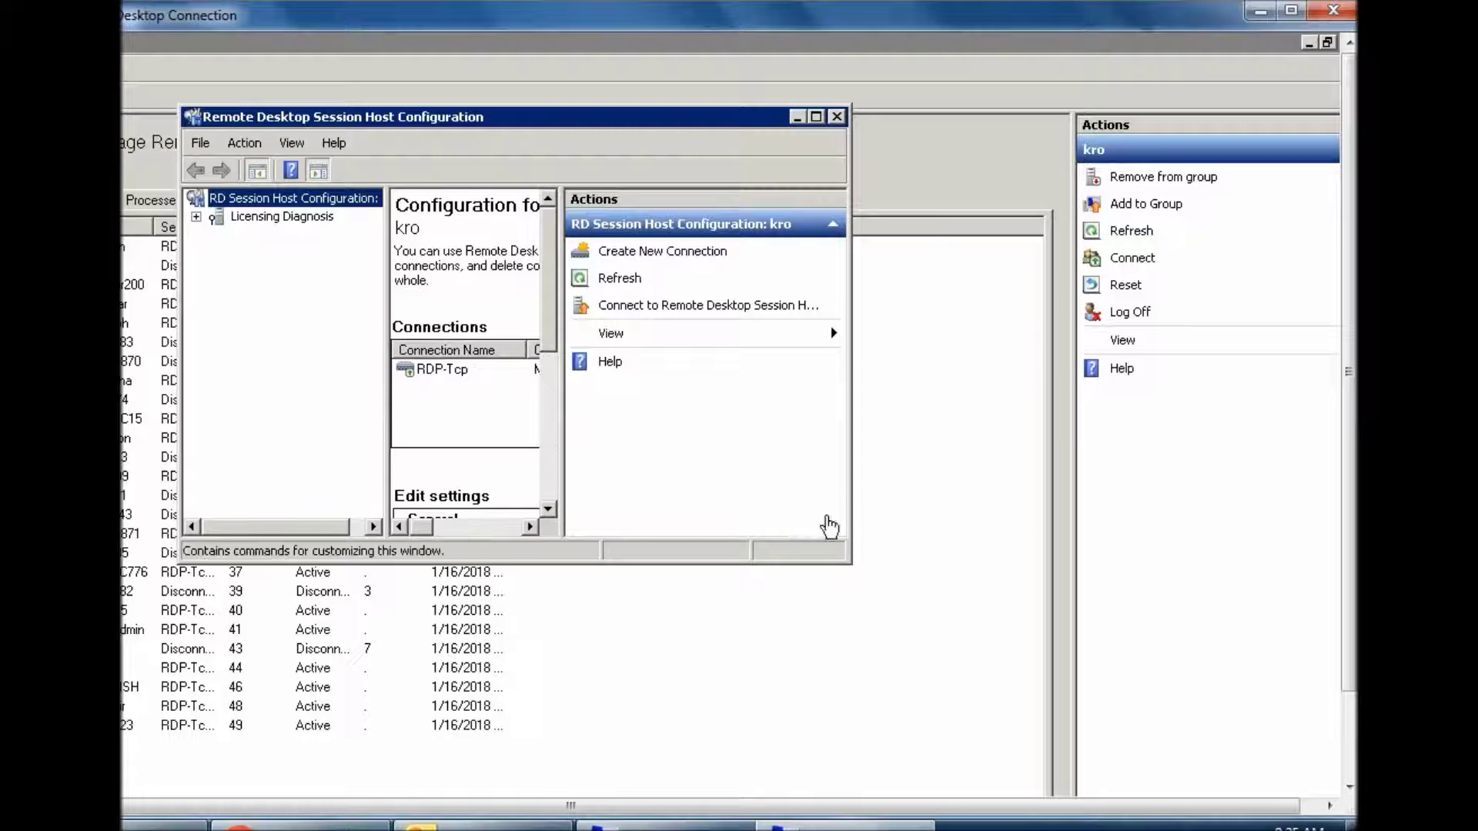
{"action": "left_click_drag", "start_coordinate": [885, 578], "coordinate": [1331, 781]}
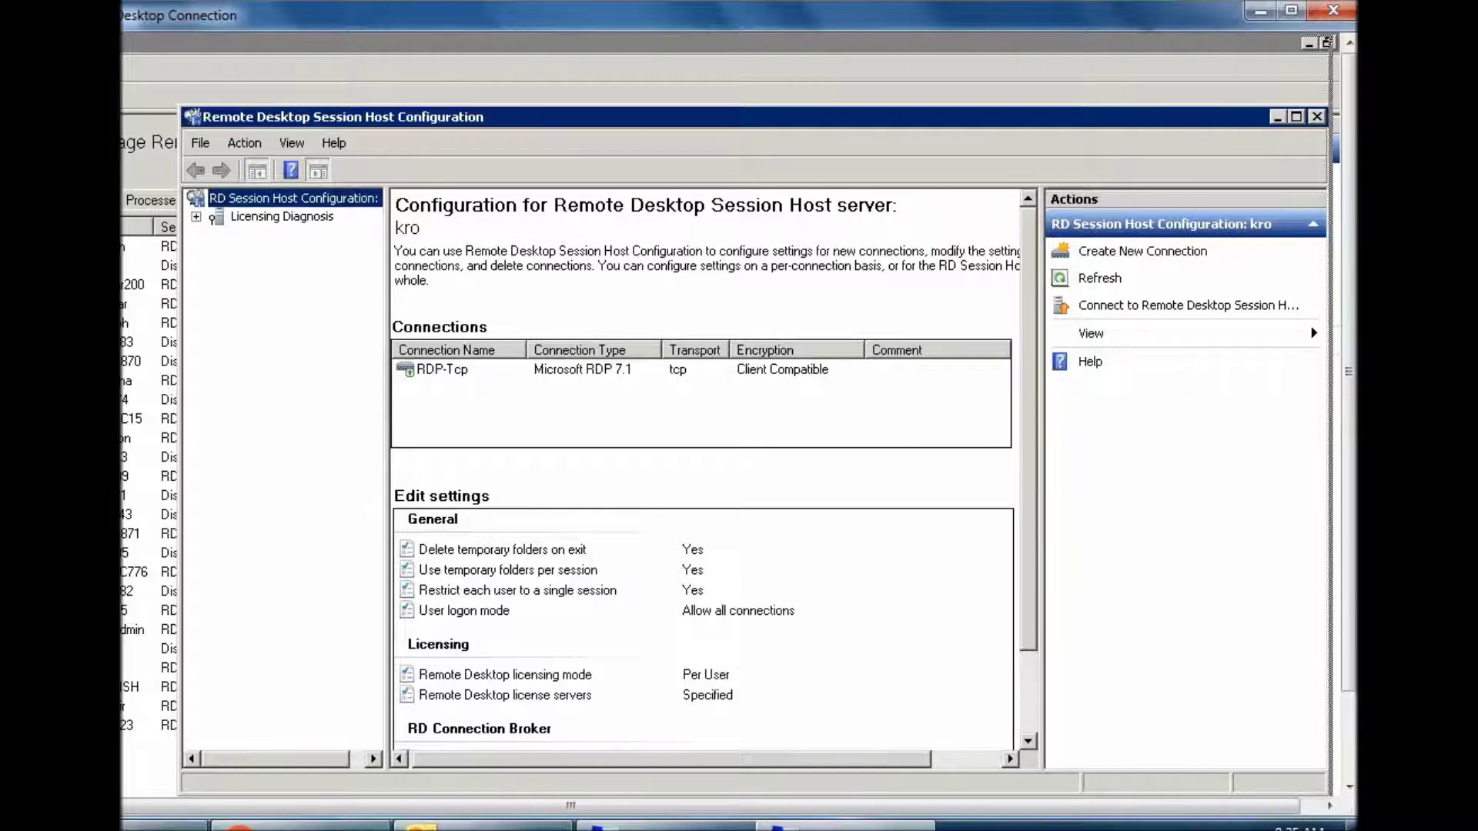
{"action": "left_click_drag", "start_coordinate": [181, 108], "coordinate": [28, 39]}
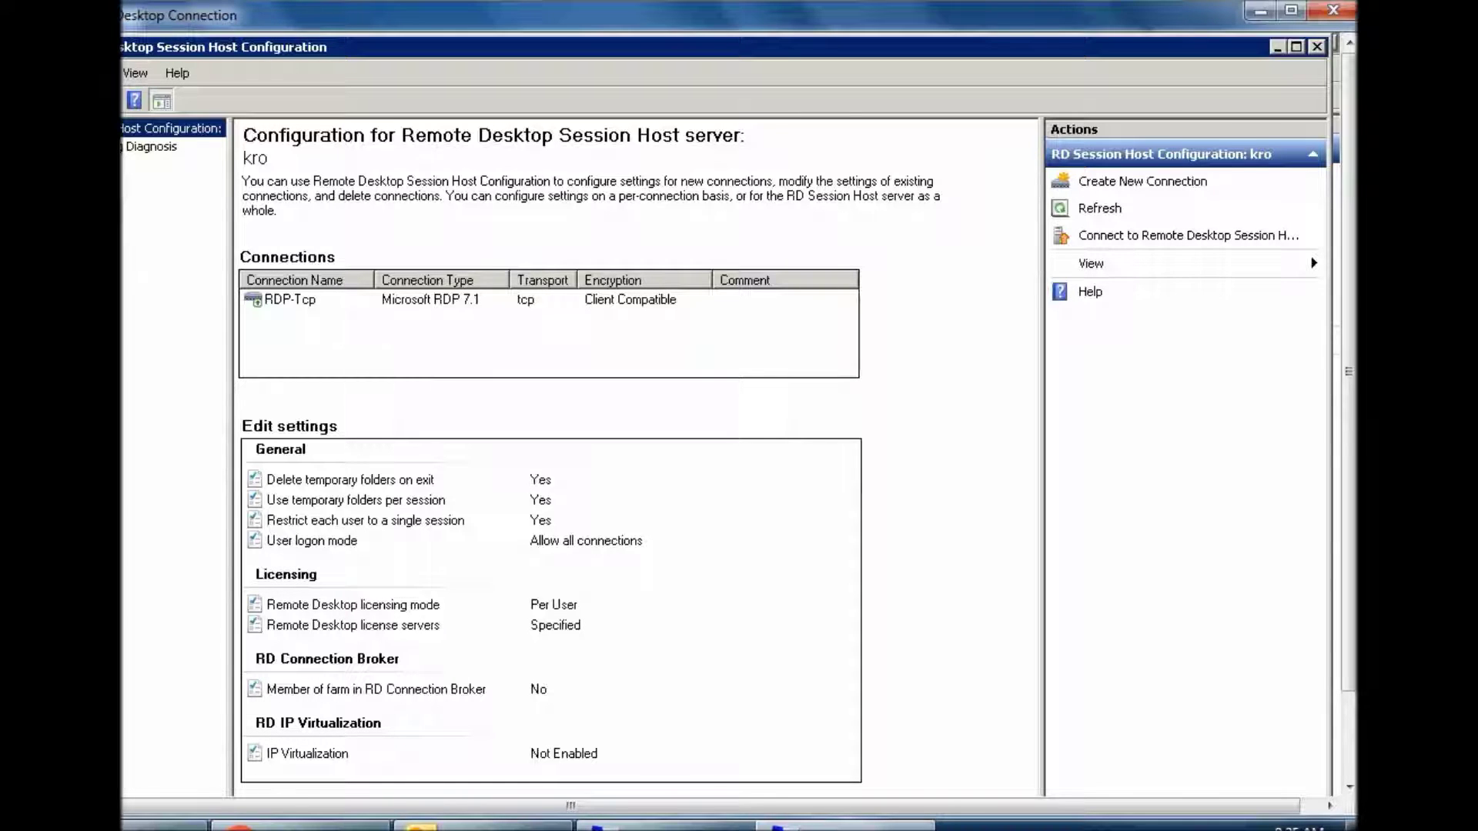
{"action": "left_click", "coordinate": [301, 305]}
In RDP-Tcp Properties' Sessions tab, keep Override user settings enabled, apply, and close
{"action": "right_click", "coordinate": [303, 302]}
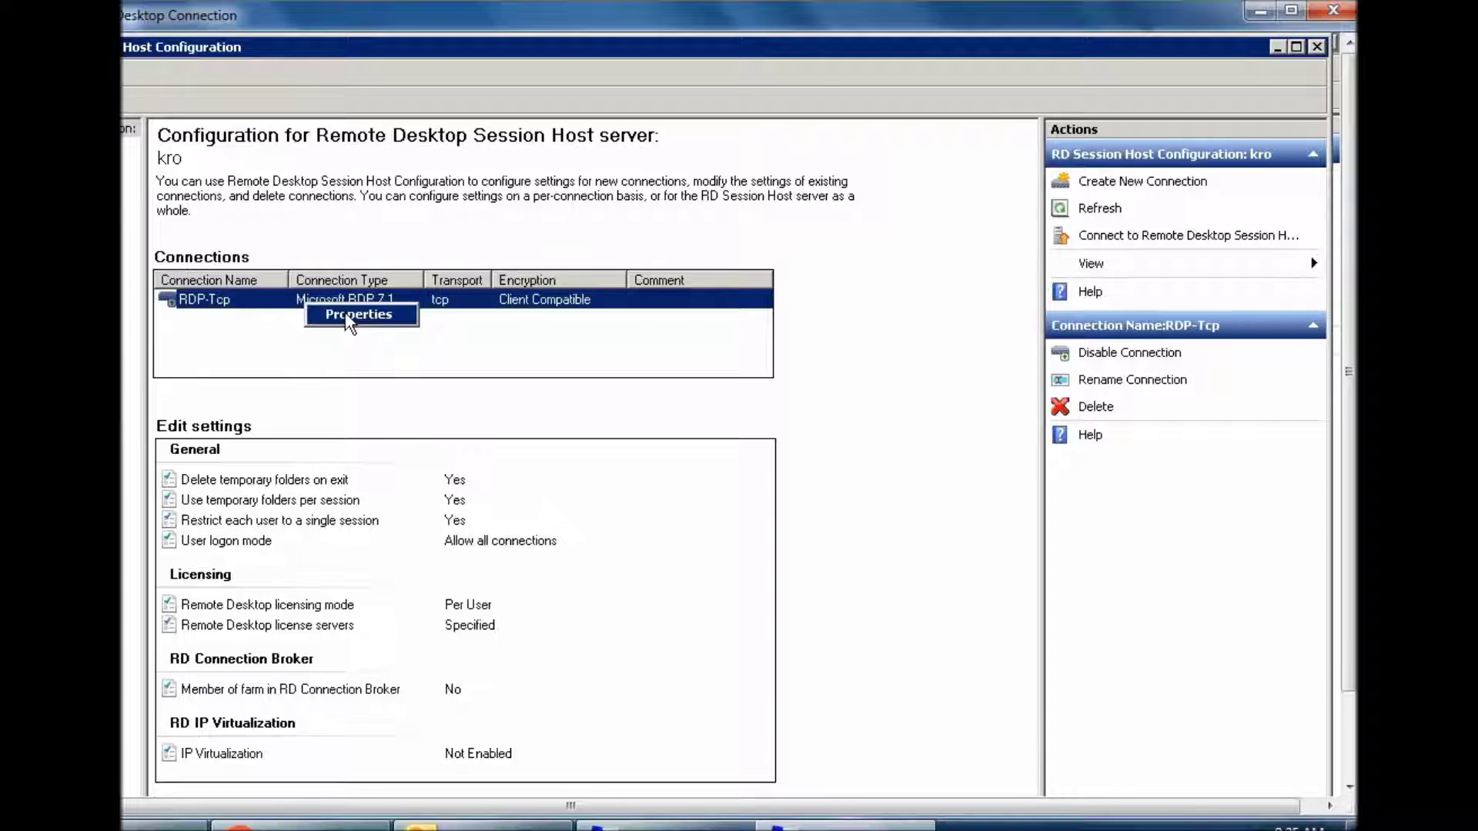
{"action": "left_click", "coordinate": [348, 317]}
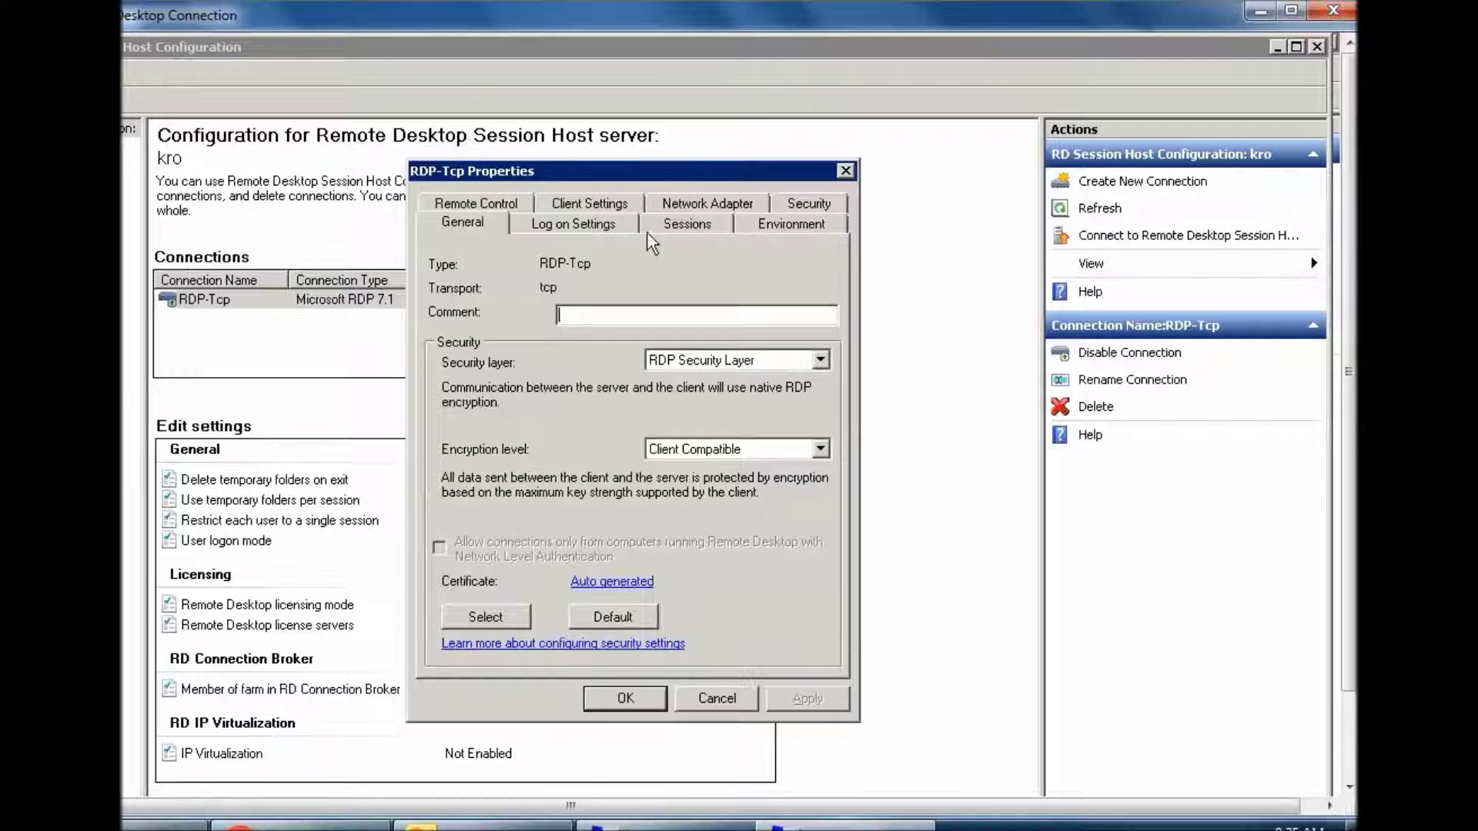
{"action": "left_click", "coordinate": [689, 227]}
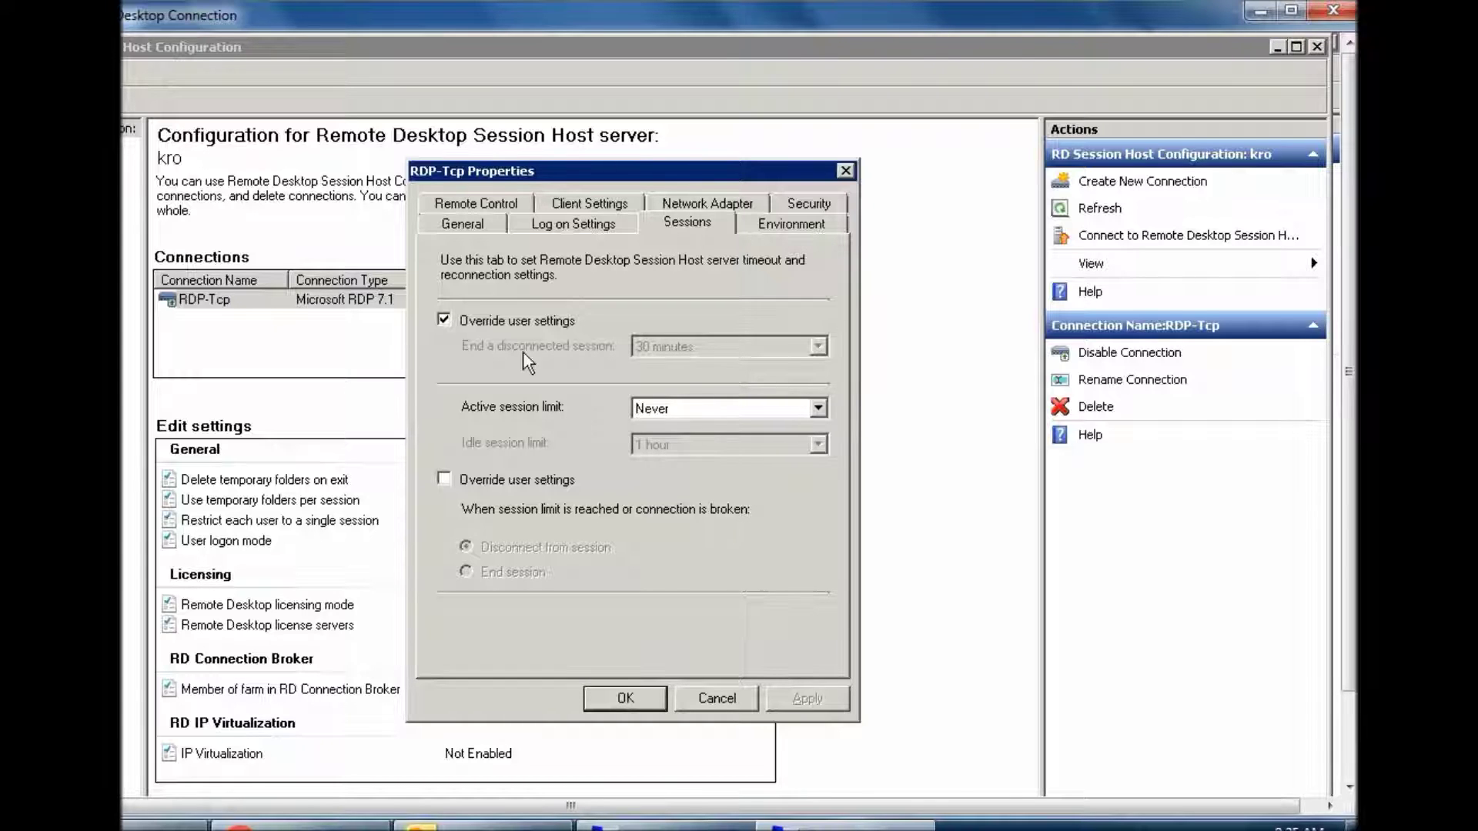
{"action": "left_click", "coordinate": [491, 311]}
{"action": "left_click", "coordinate": [471, 317]}
{"action": "left_click", "coordinate": [820, 697]}
{"action": "left_click", "coordinate": [622, 698]}
{"action": "key", "text": "alt+Tab"}
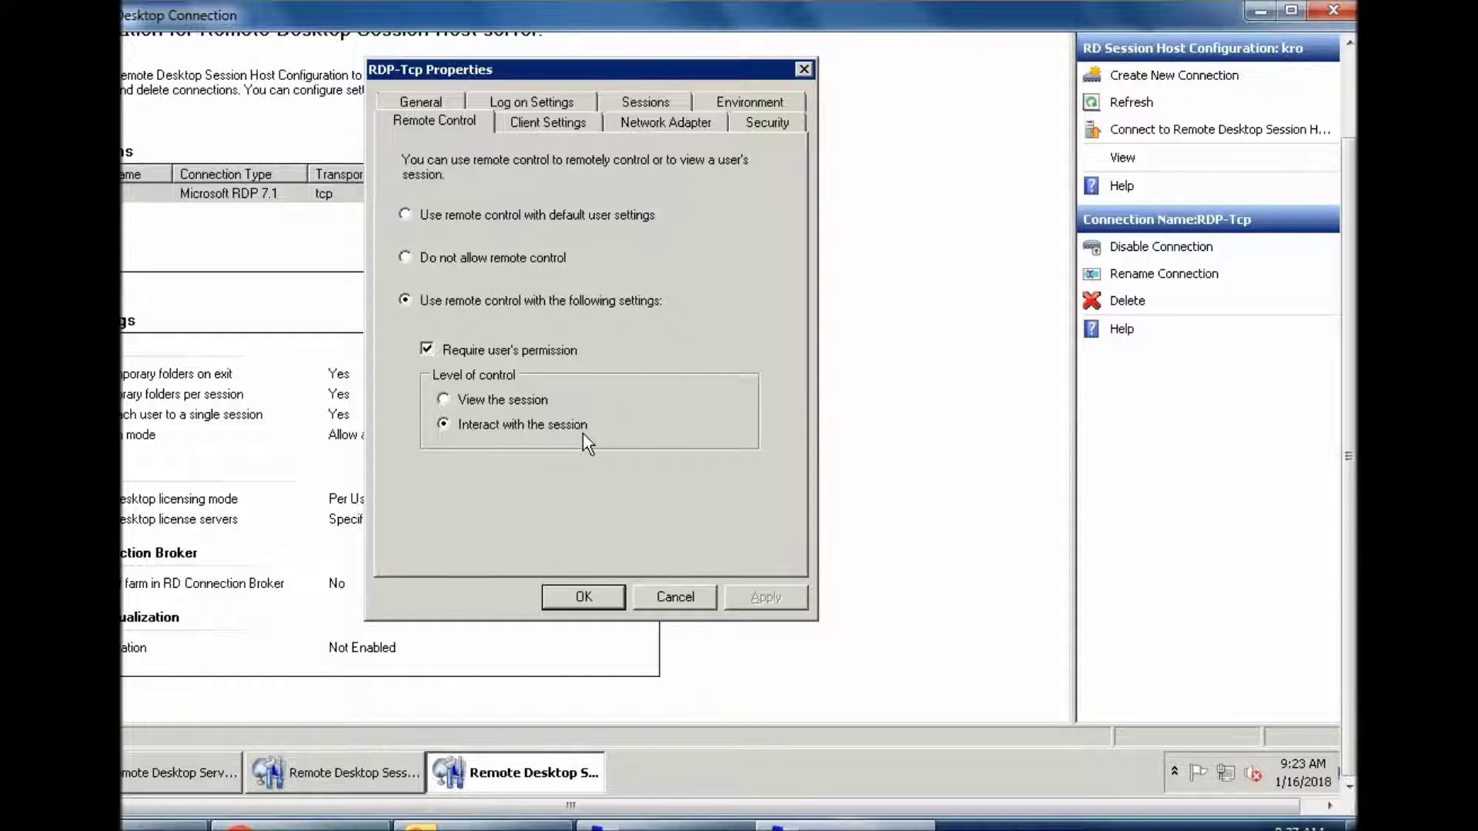
Switch the RDP-Tcp properties to the Environment tab
{"action": "left_click", "coordinate": [752, 105]}
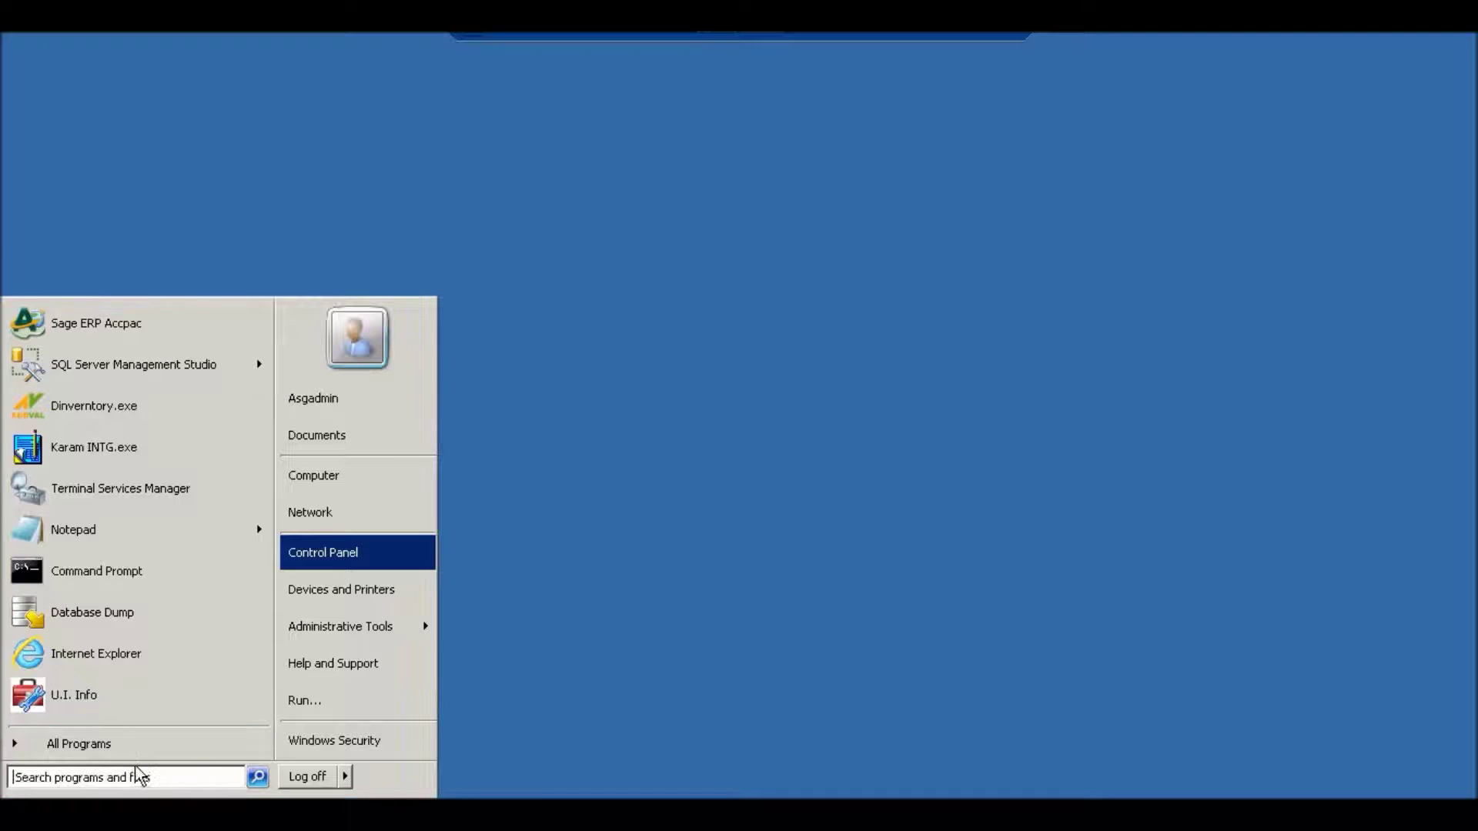
Run gpmc.msc from the Run box and dismiss the 'cannot find' error
{"action": "left_click", "coordinate": [308, 701]}
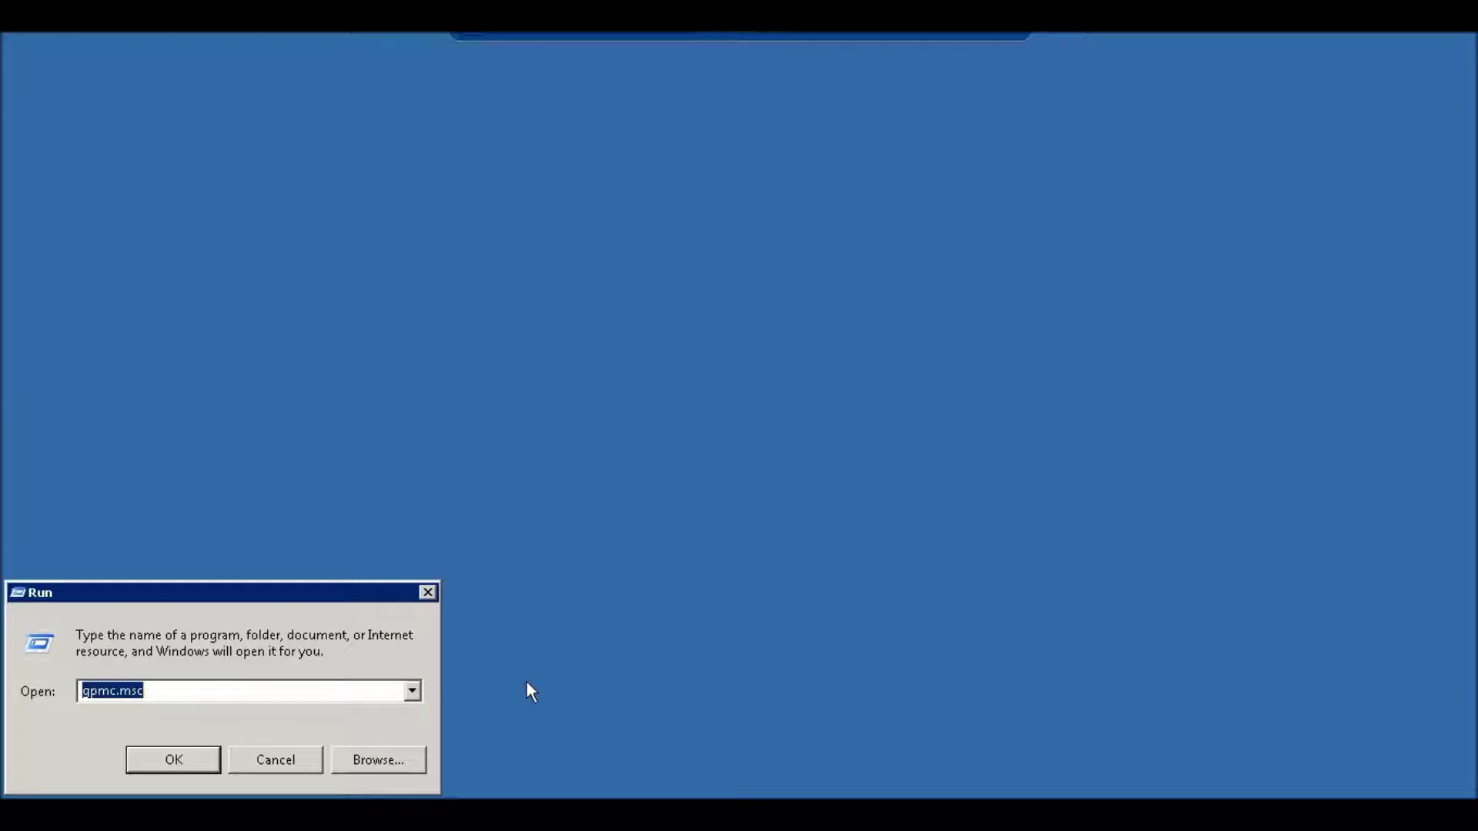
{"action": "key", "text": "End"}
{"action": "key", "text": "Return"}
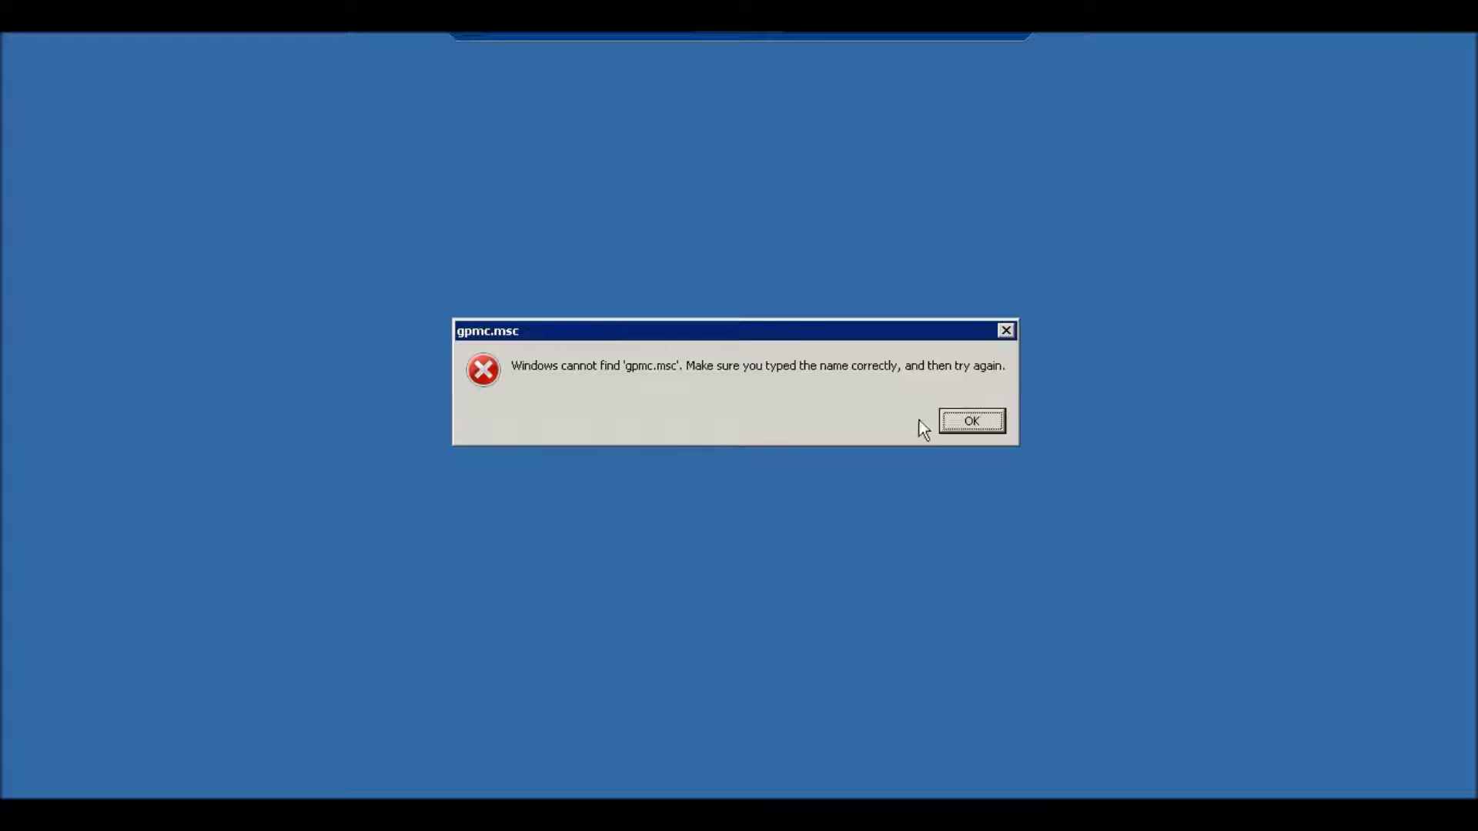
{"action": "left_click", "coordinate": [959, 421]}
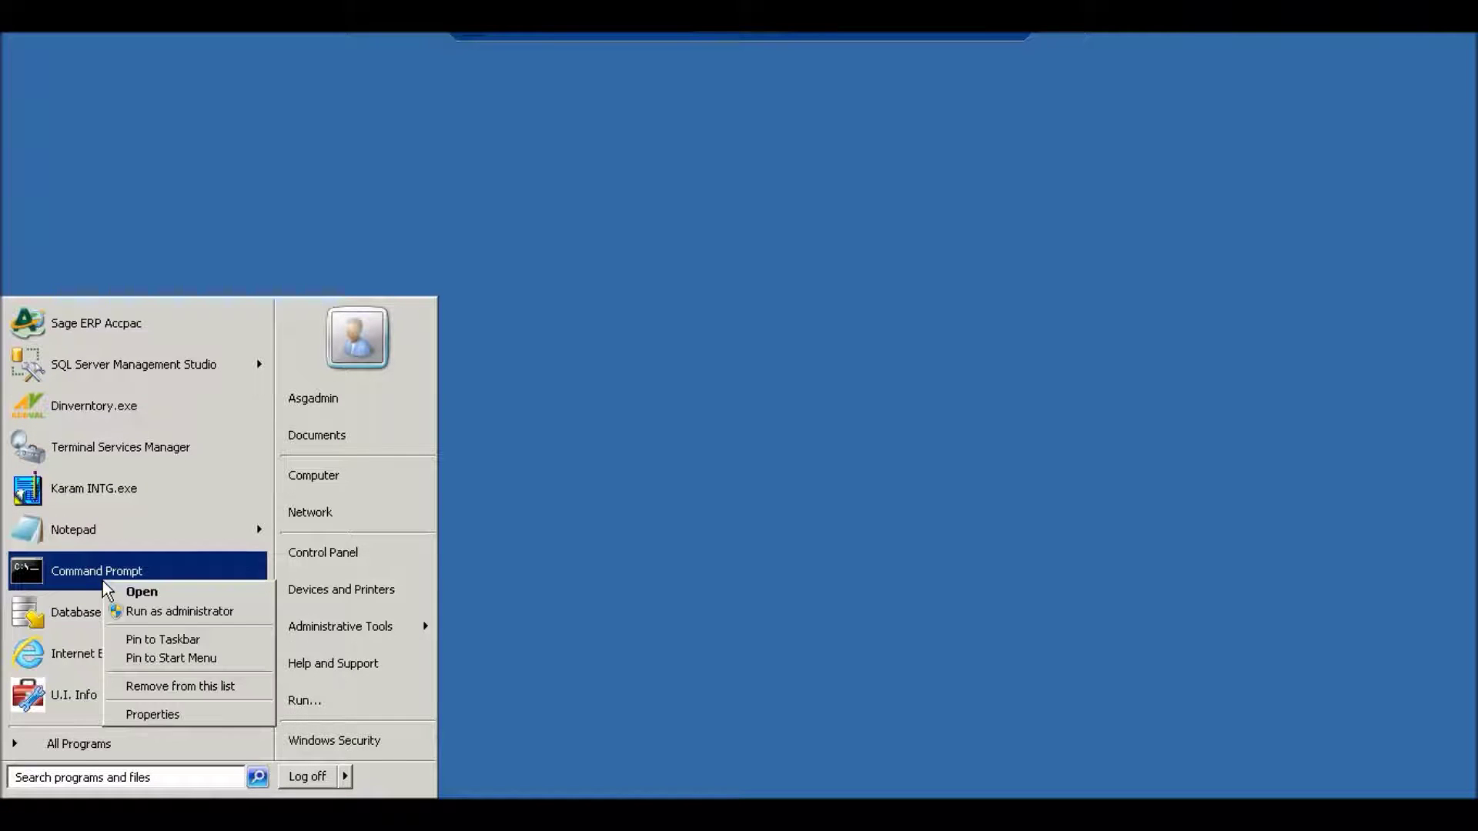
From an elevated Command Prompt, run servermanagercmd -install gpmc
{"action": "left_click", "coordinate": [182, 613]}
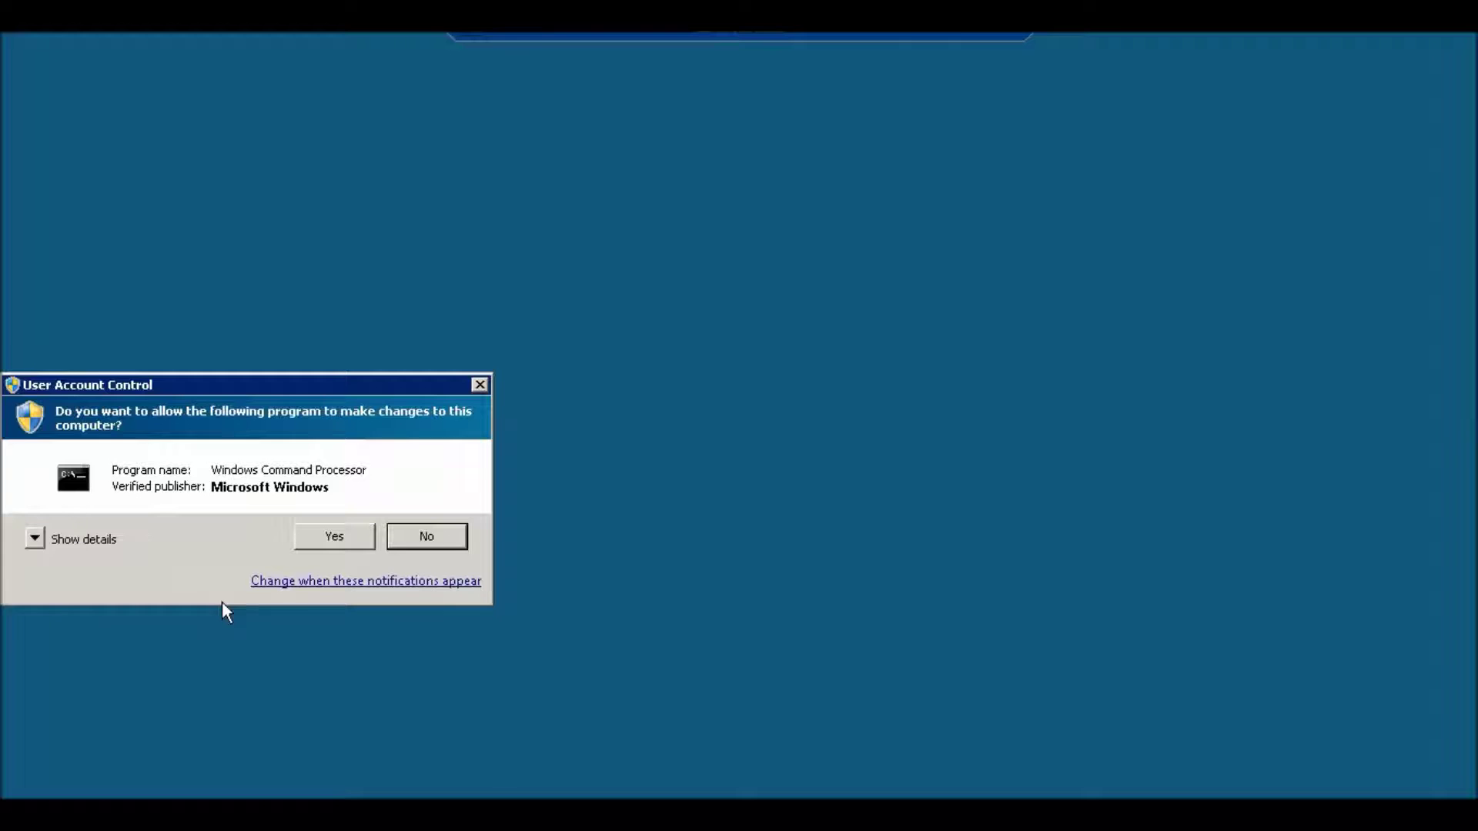
{"action": "left_click", "coordinate": [342, 548]}
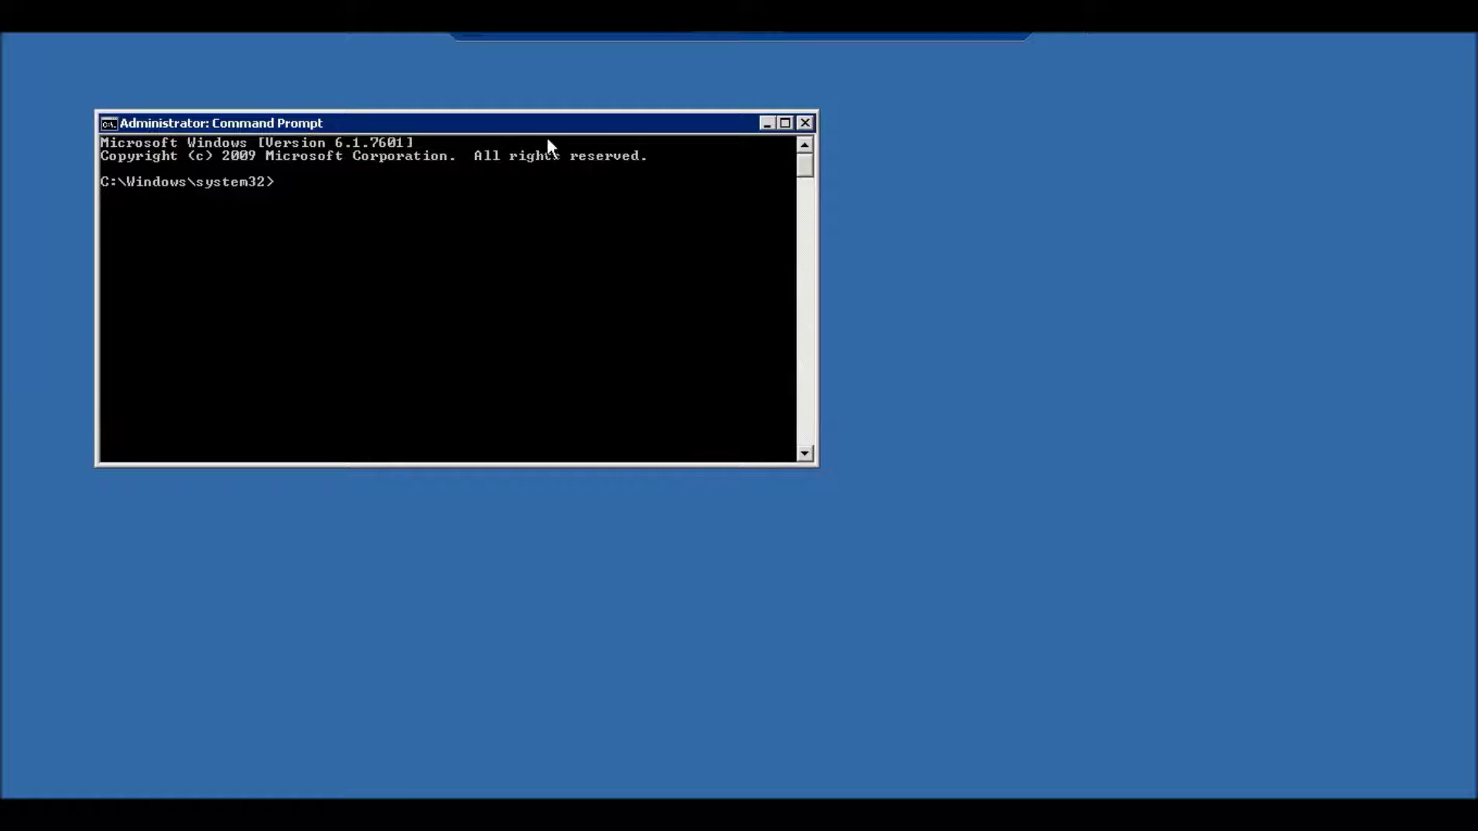
{"action": "left_click_drag", "start_coordinate": [547, 140], "coordinate": [623, 234]}
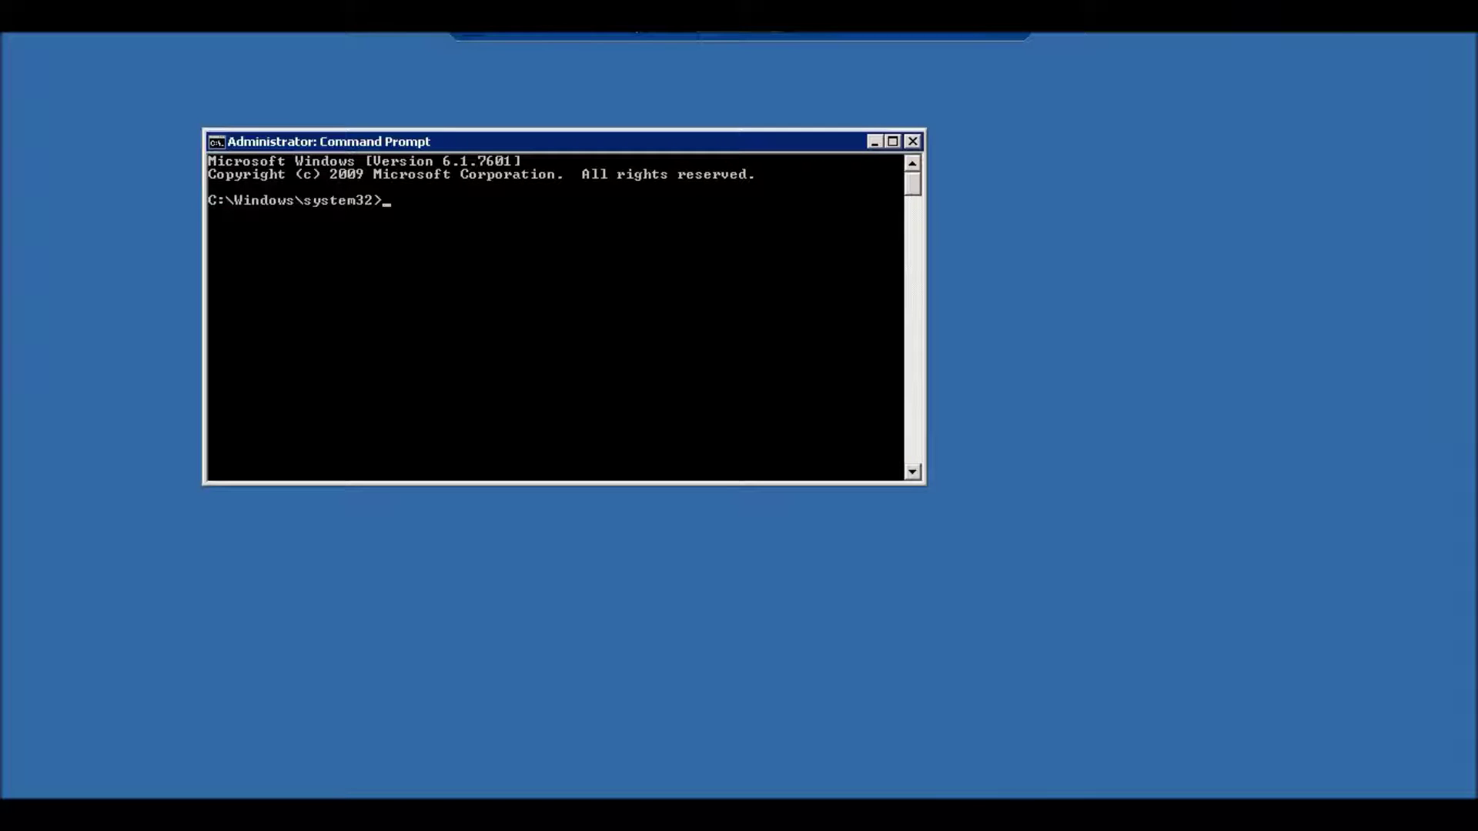
{"action": "key", "text": "ctrl+alt+Break"}
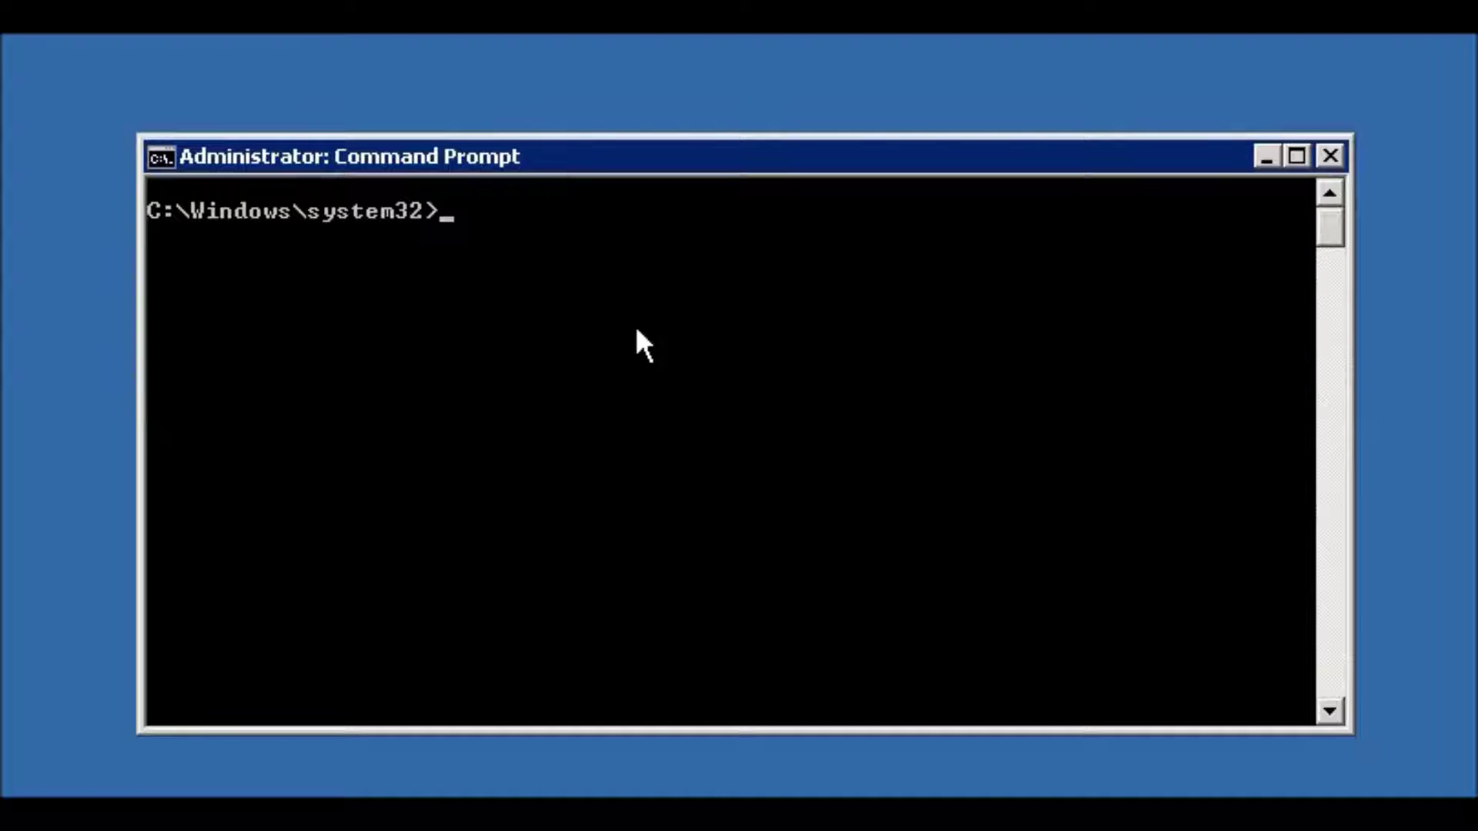
{"action": "type", "text": "server"}
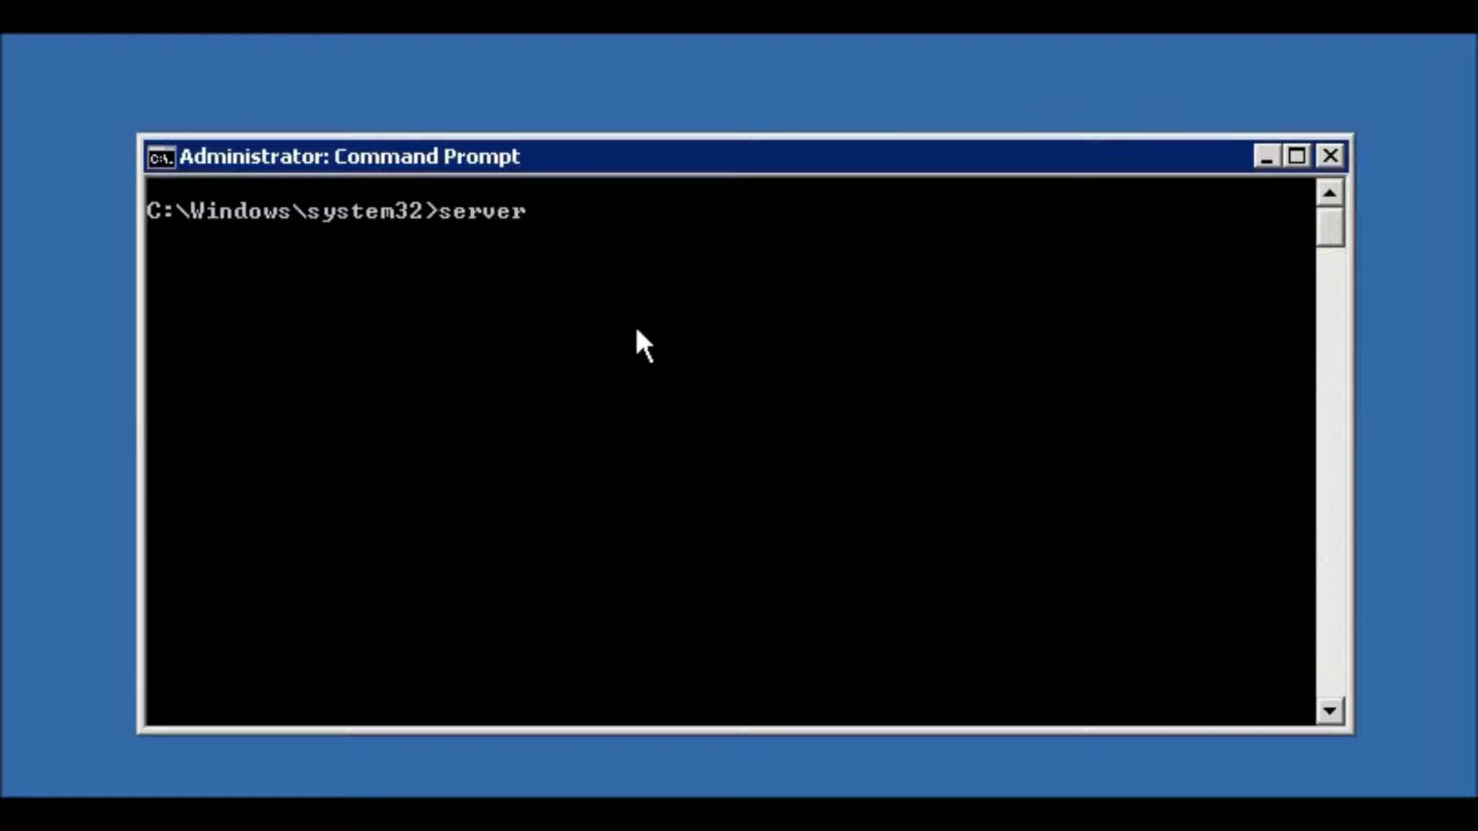
{"action": "type", "text": "manager"}
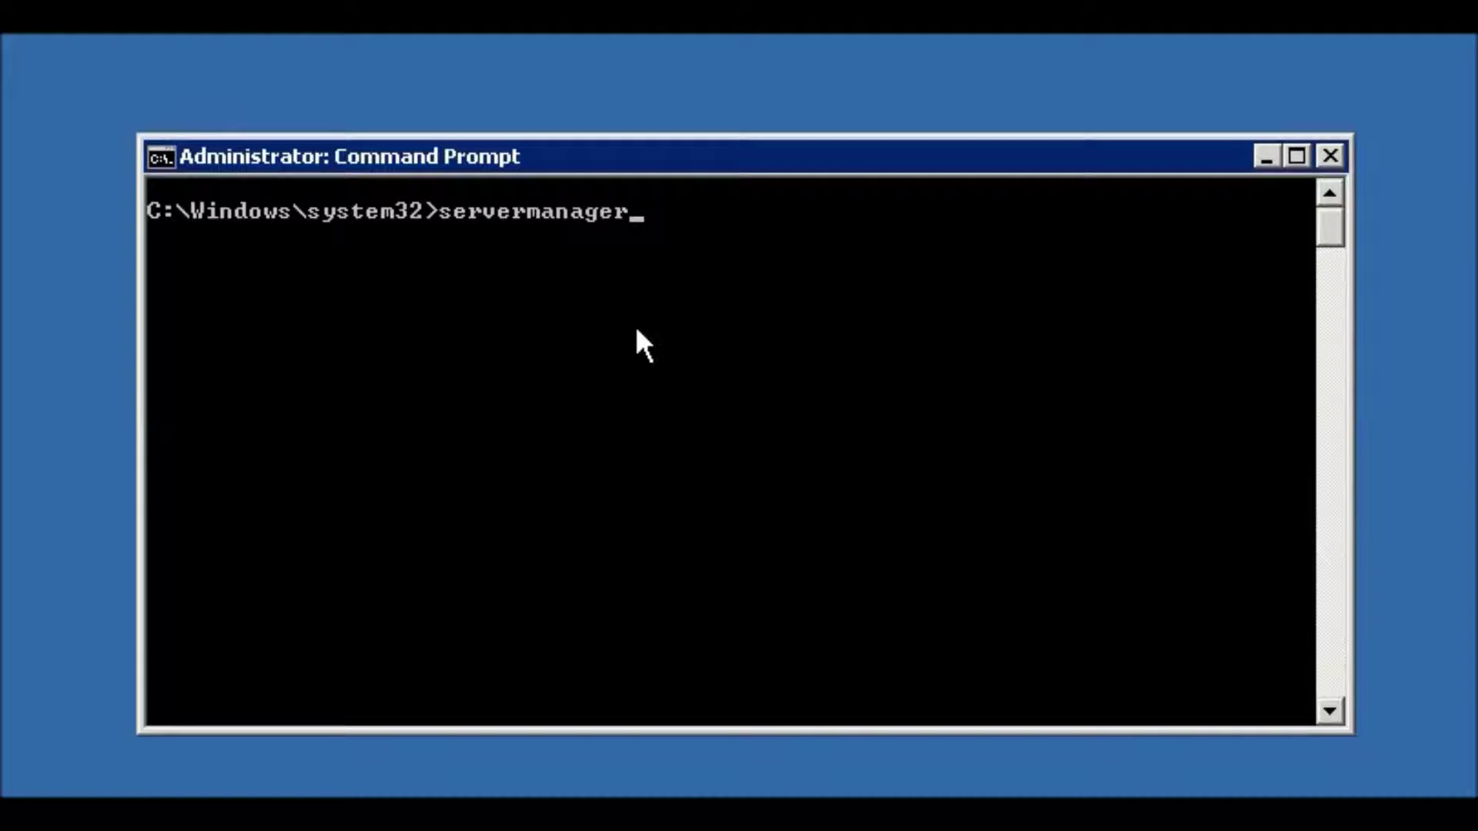
{"action": "type", "text": "cmd -install g"}
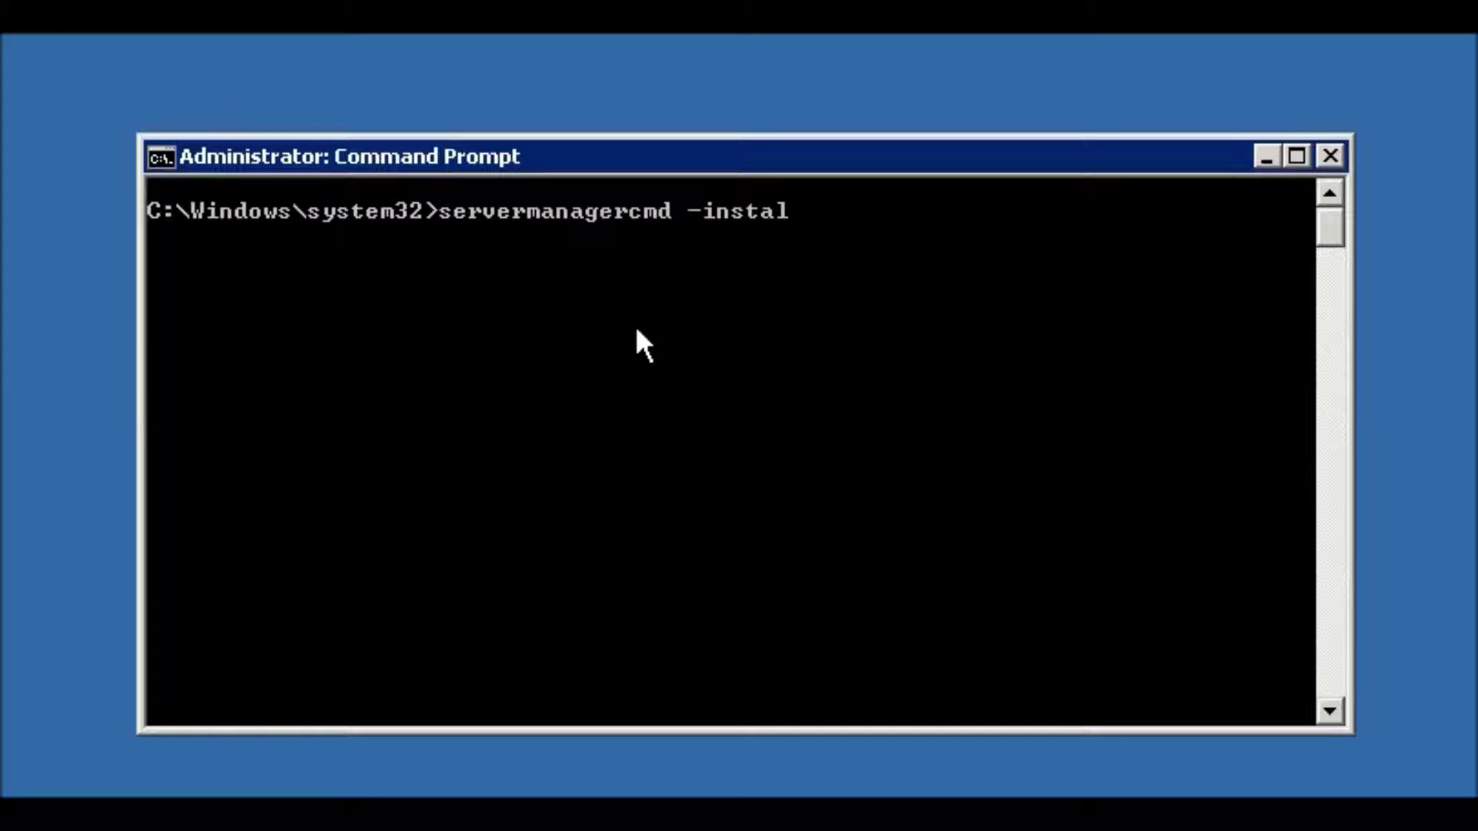
{"action": "type", "text": "pmc"}
{"action": "key", "text": "Return"}
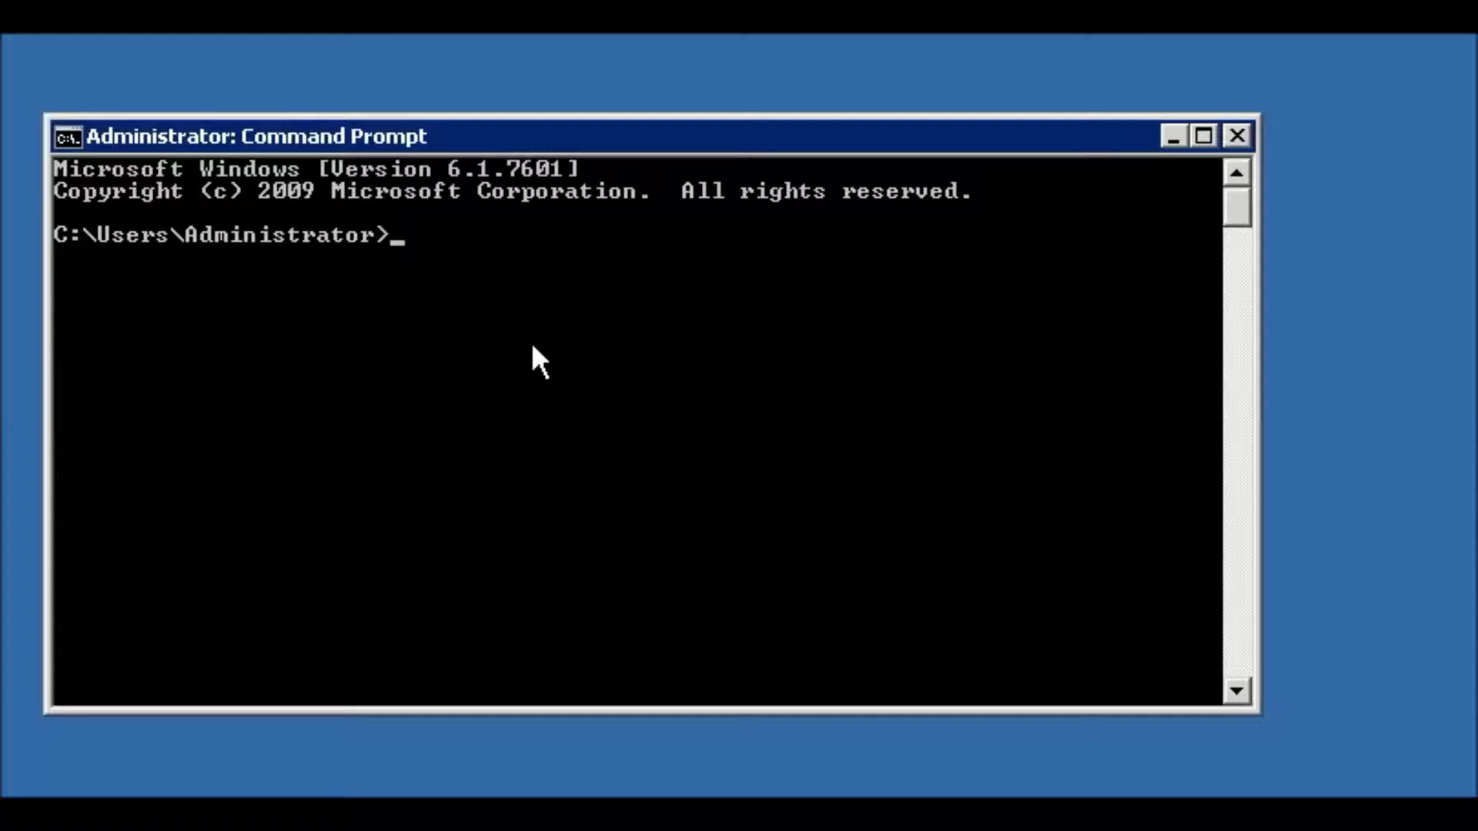
Rerun servermanagercmd -install gpmc, which reports the feature is already installed
{"action": "type", "text": "servermanag"}
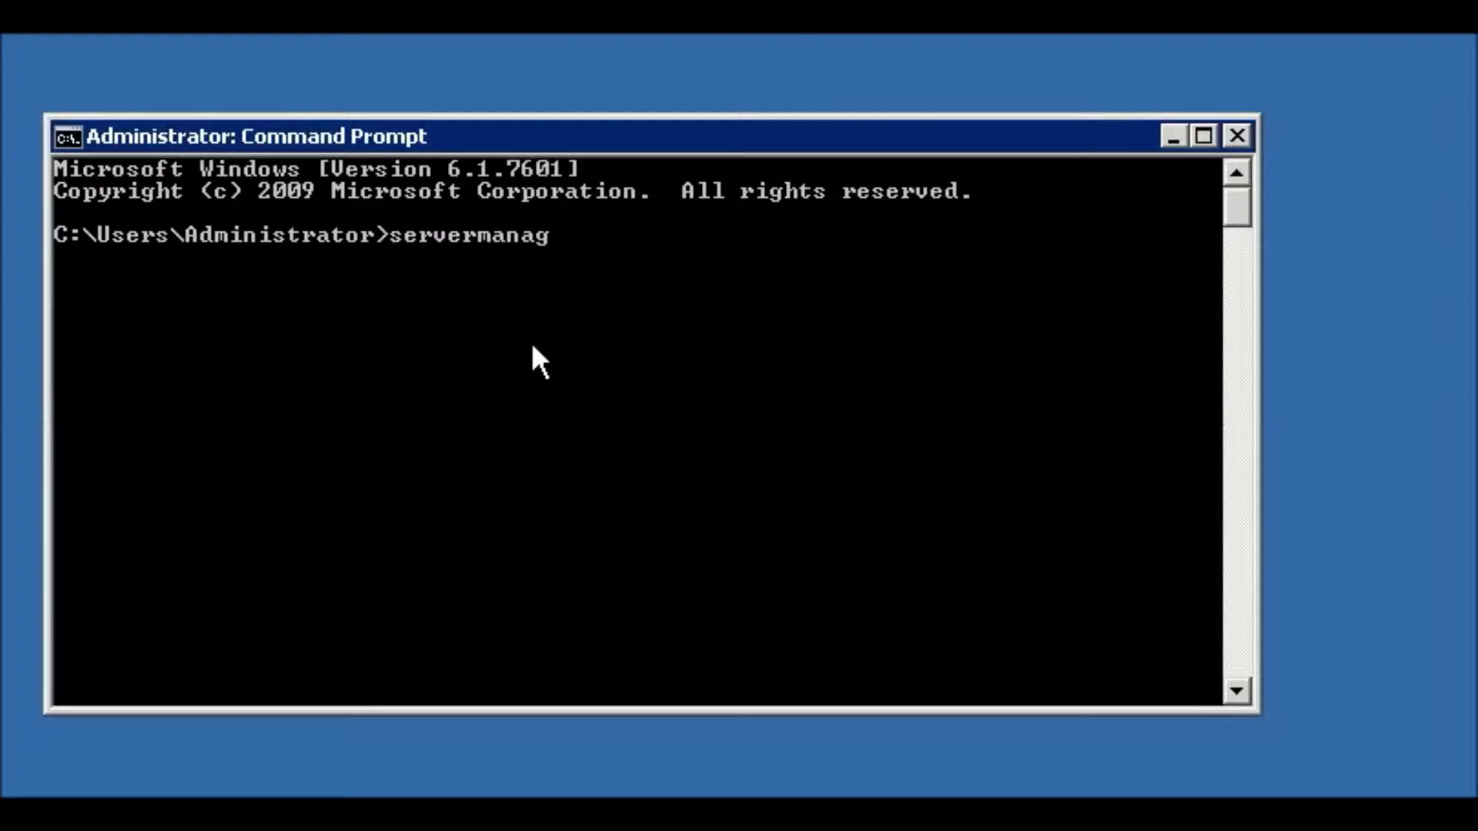
{"action": "type", "text": "ercmd -install"}
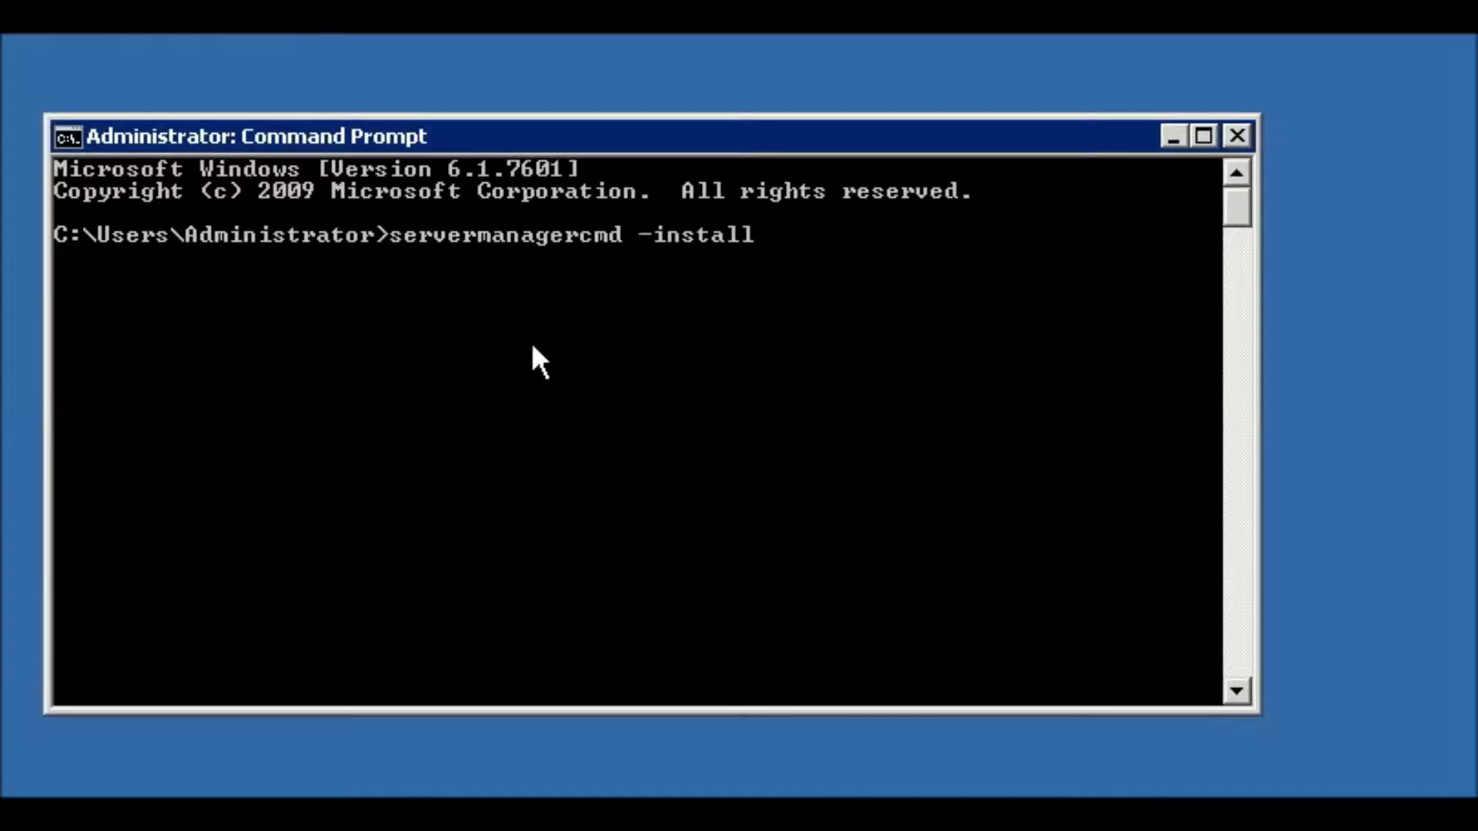
{"action": "type", "text": " gpmc"}
{"action": "key", "text": "Return"}
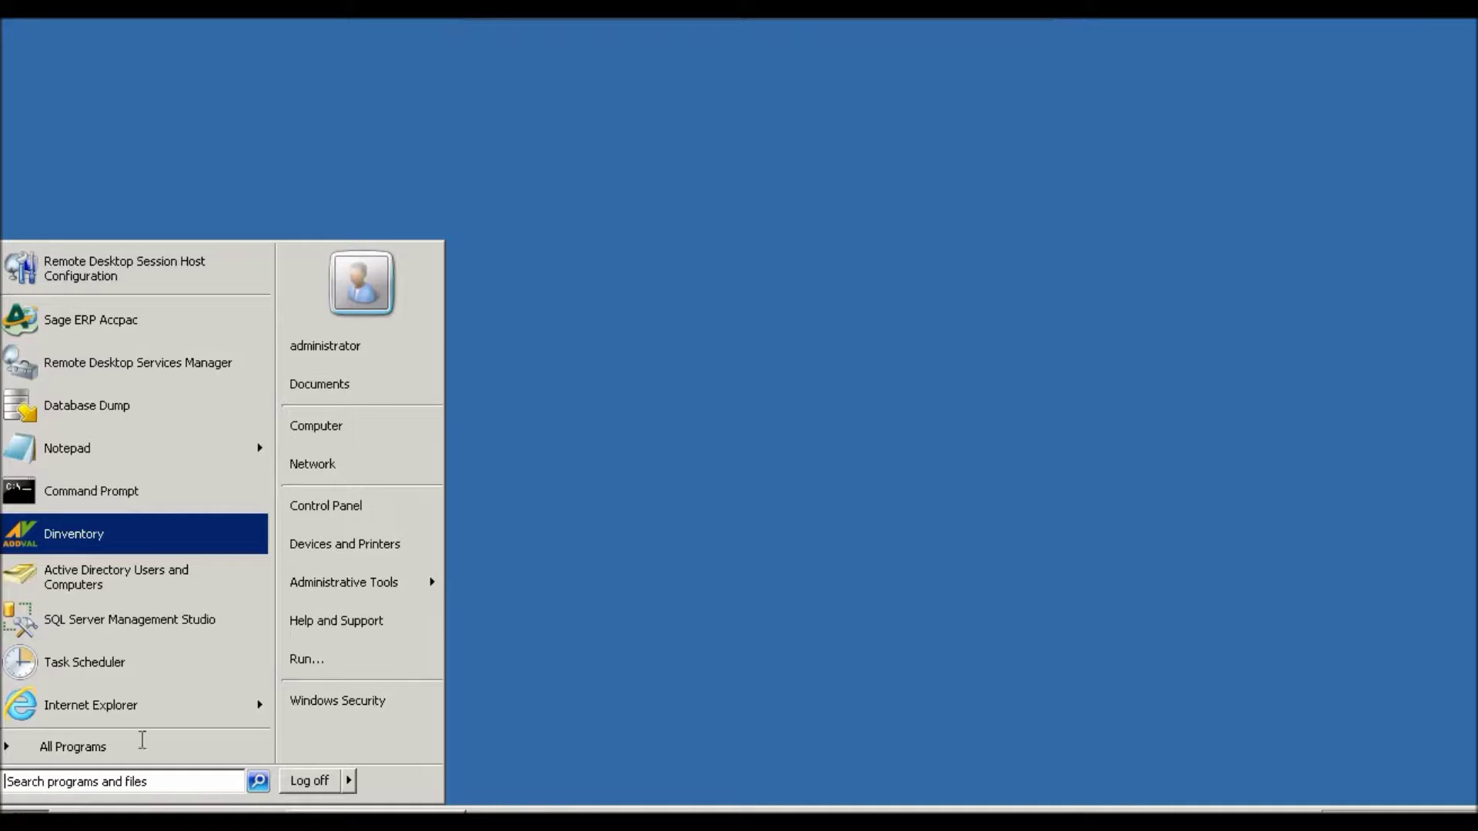
Launch gpmc.msc and edit the Default Domain Policy in a maximized policy editor
{"action": "left_click", "coordinate": [379, 669]}
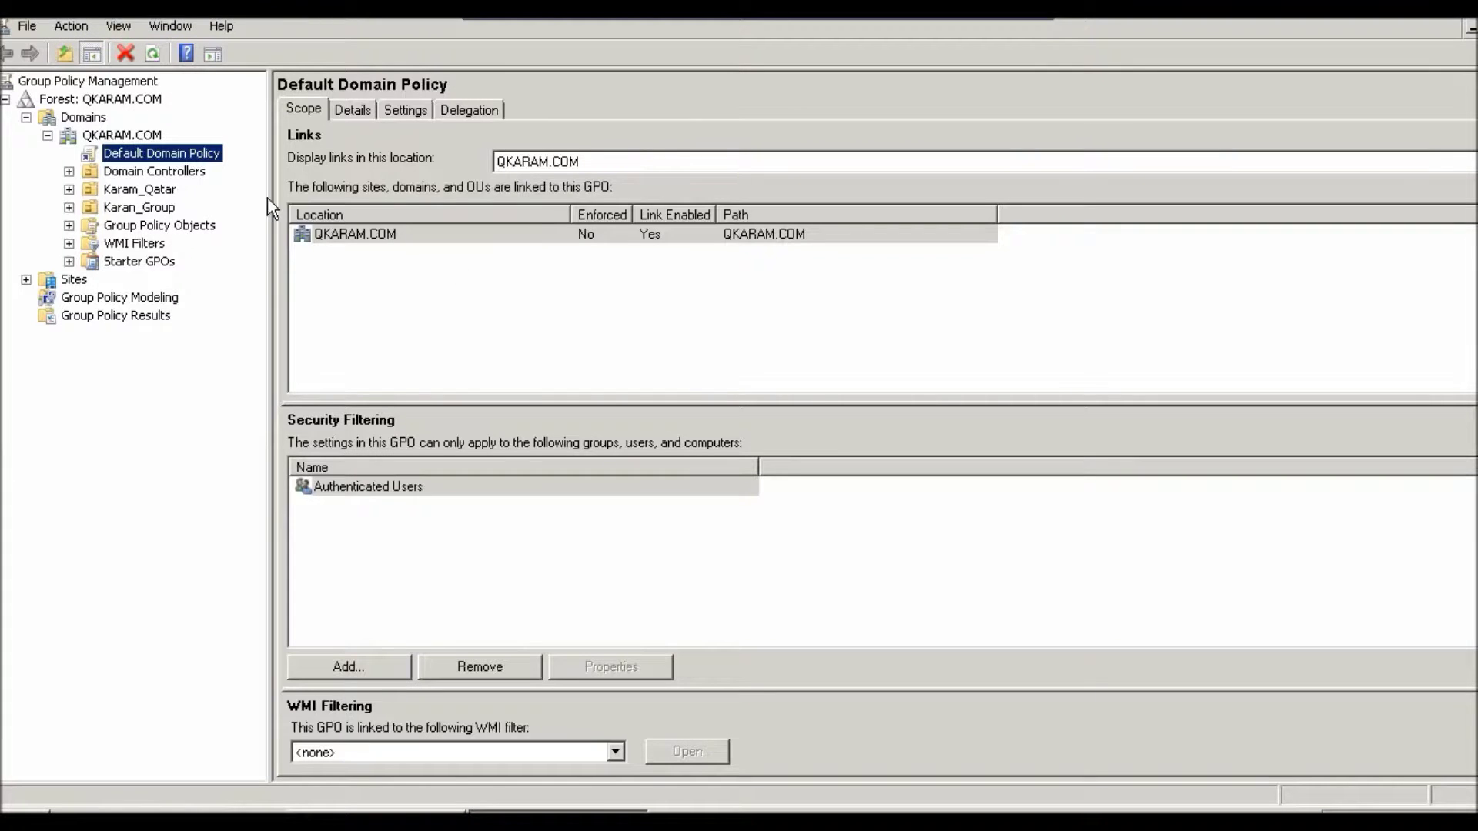
{"action": "right_click", "coordinate": [187, 159]}
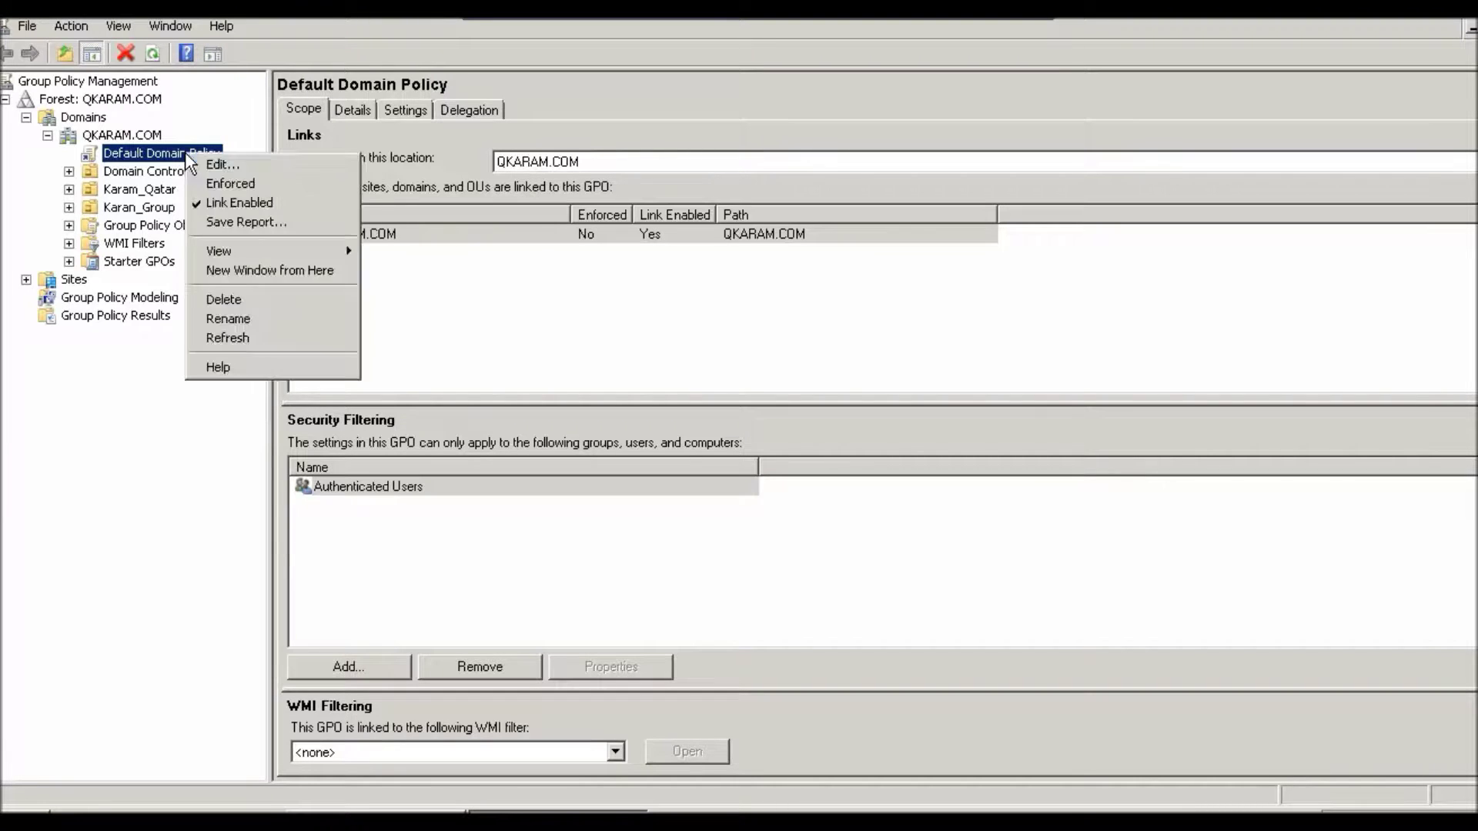
{"action": "left_click", "coordinate": [225, 164]}
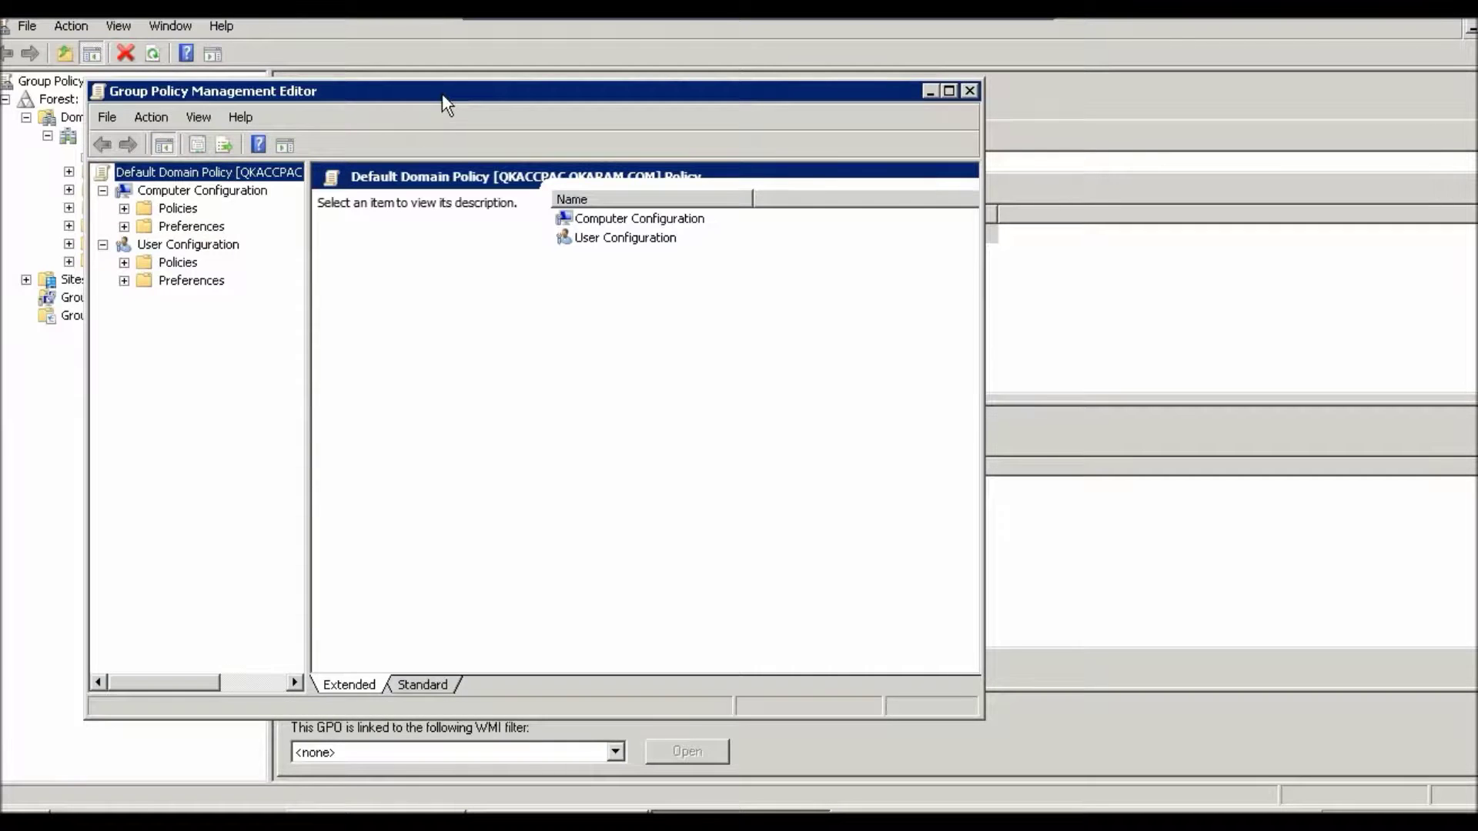
{"action": "double_click", "coordinate": [442, 94]}
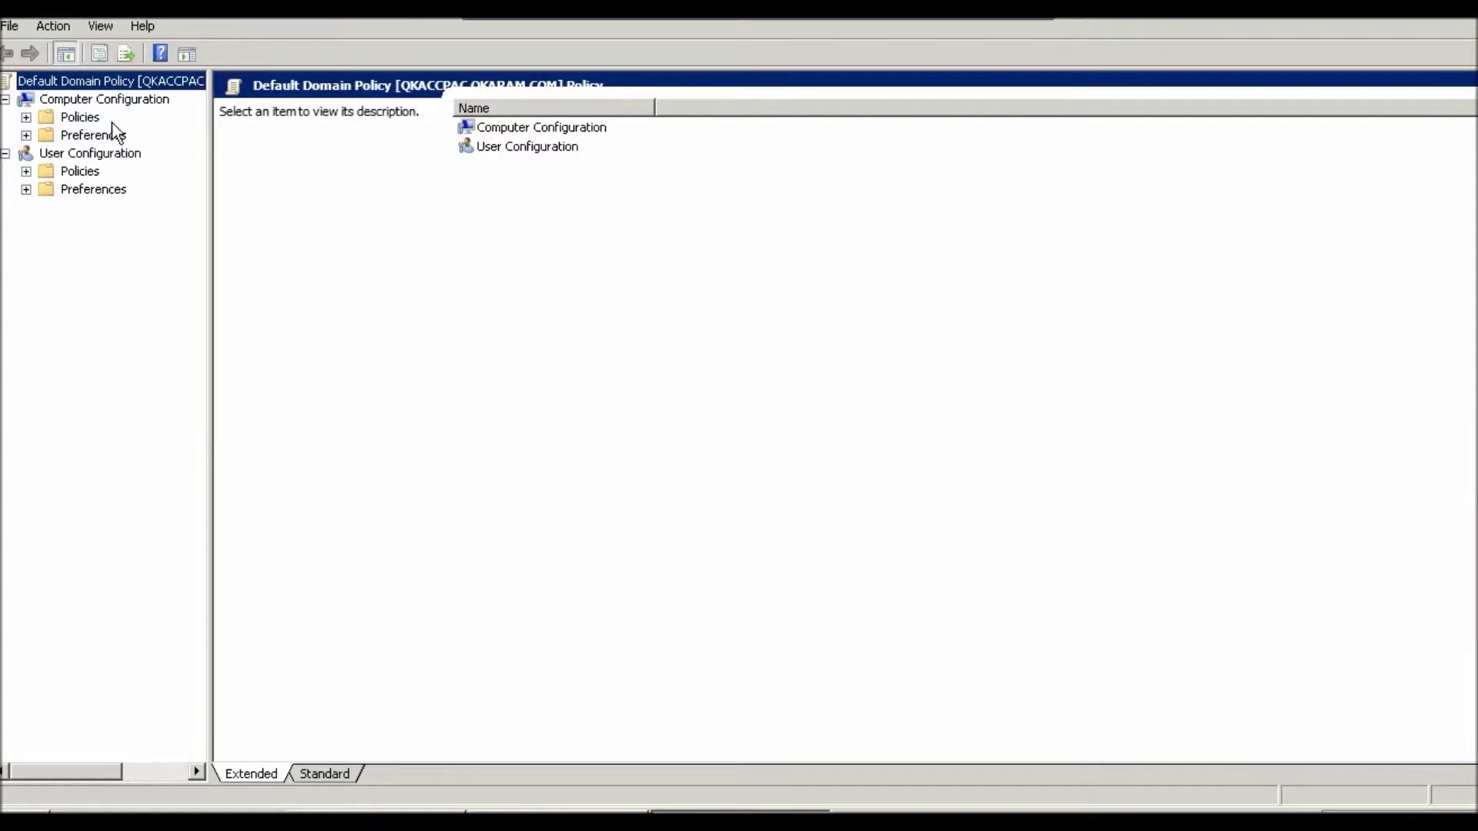
Expand Computer Configuration > Policies > Administrative Templates > Windows Components, widening the tree pane
{"action": "left_click", "coordinate": [108, 102]}
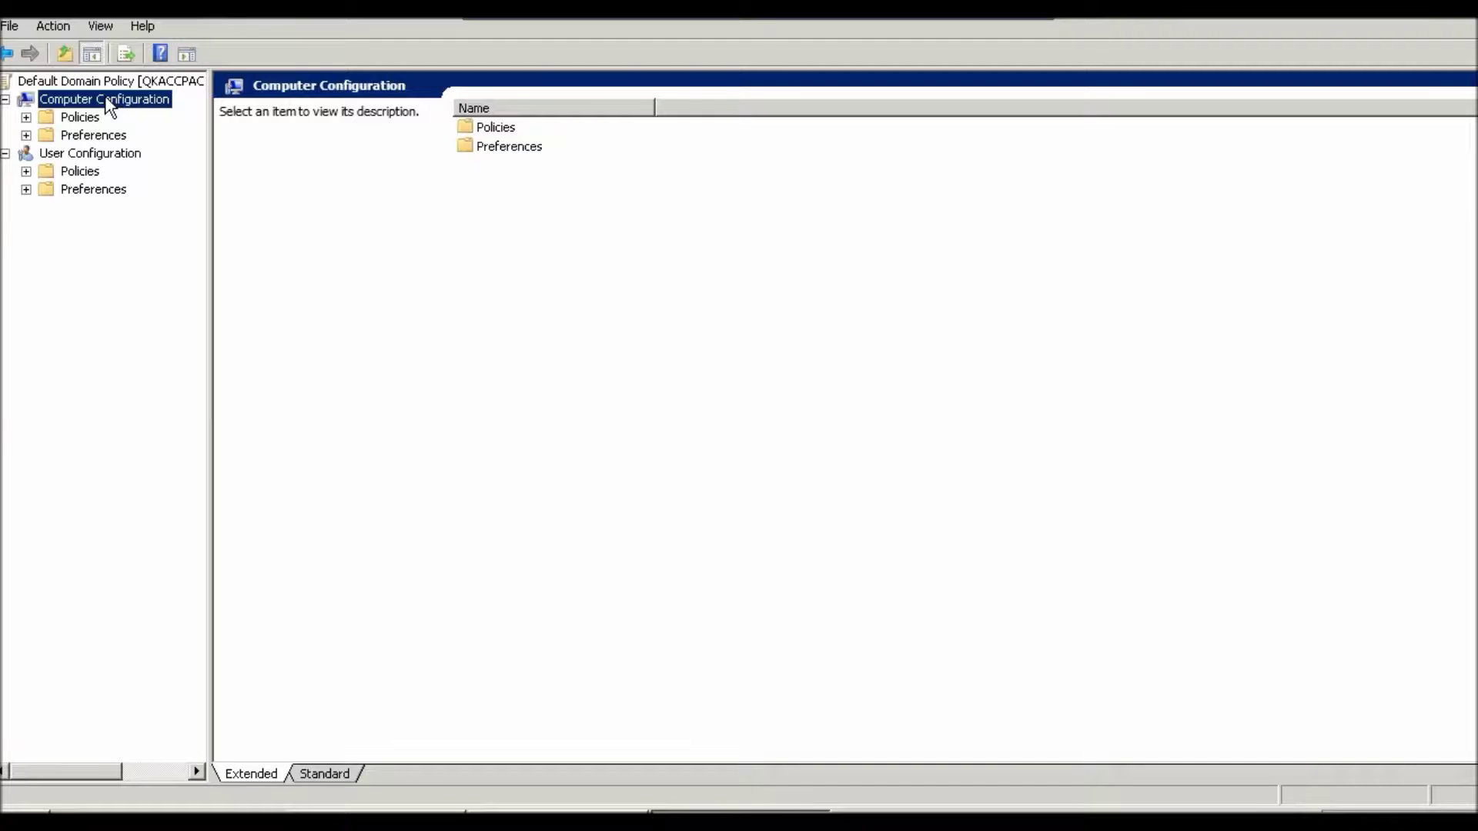
{"action": "key", "text": "super+Down"}
{"action": "double_click", "coordinate": [340, 104]}
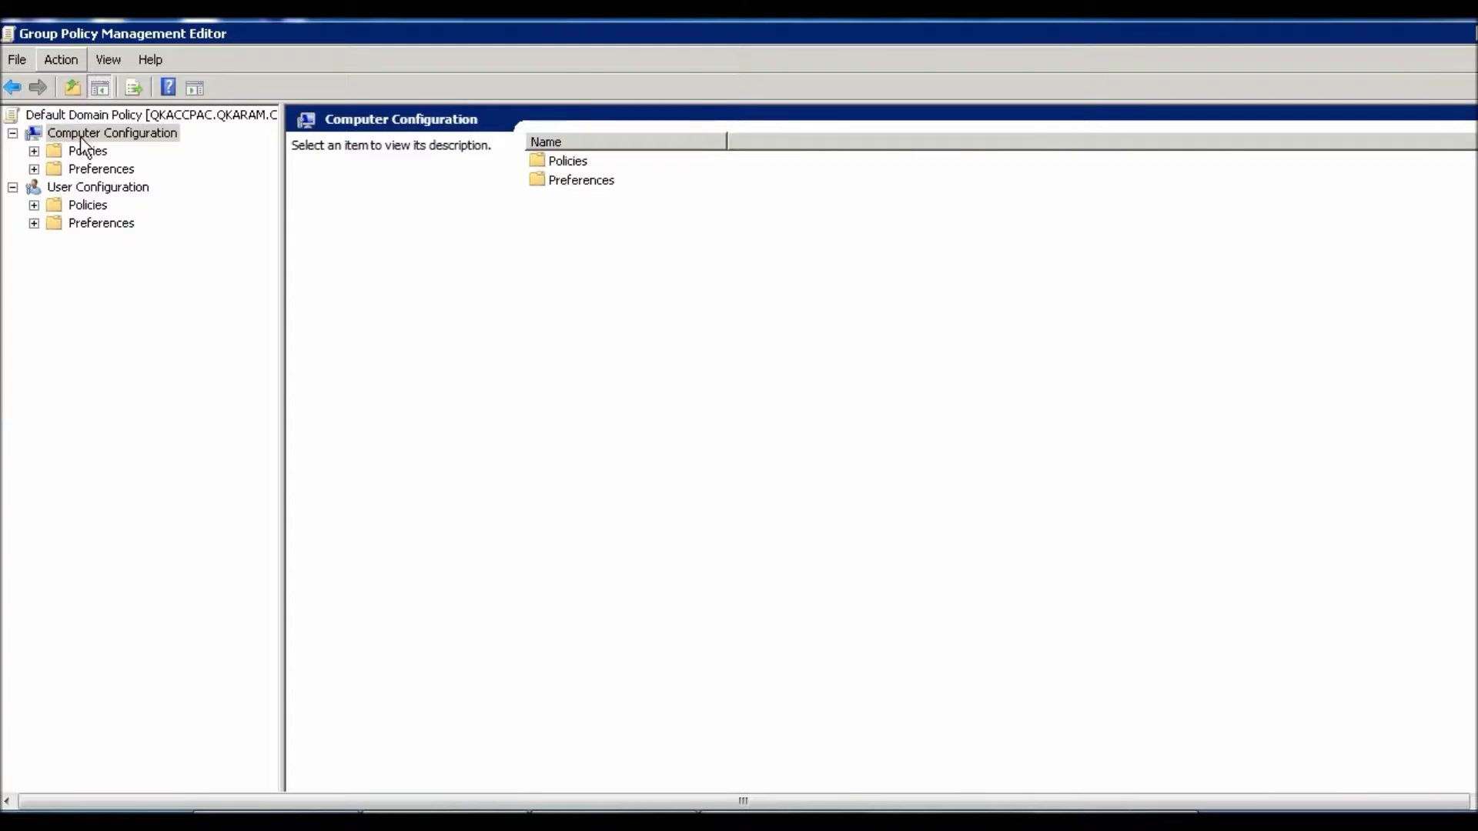
{"action": "left_click", "coordinate": [34, 150]}
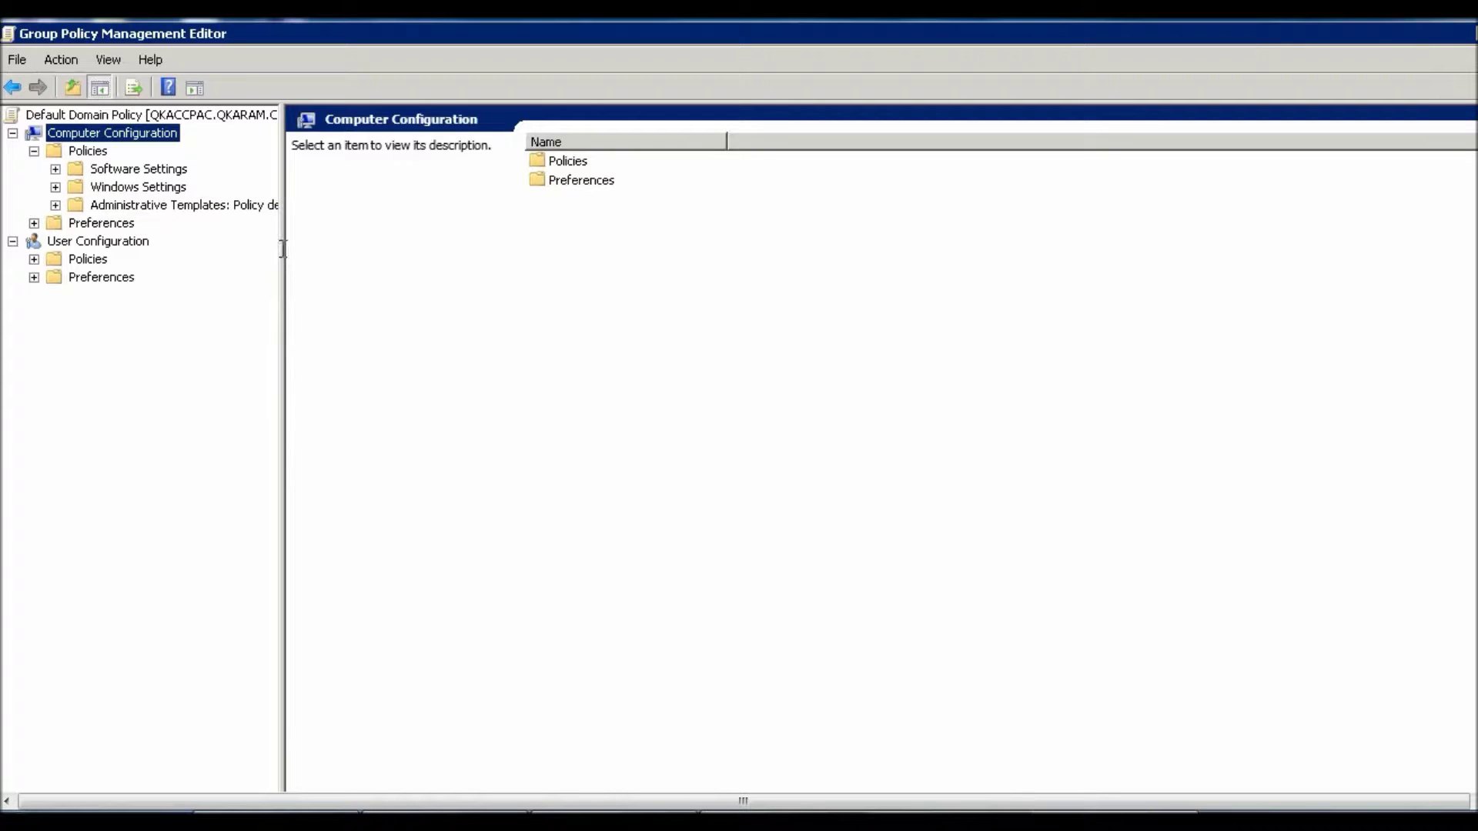
{"action": "left_click_drag", "start_coordinate": [280, 245], "coordinate": [326, 244]}
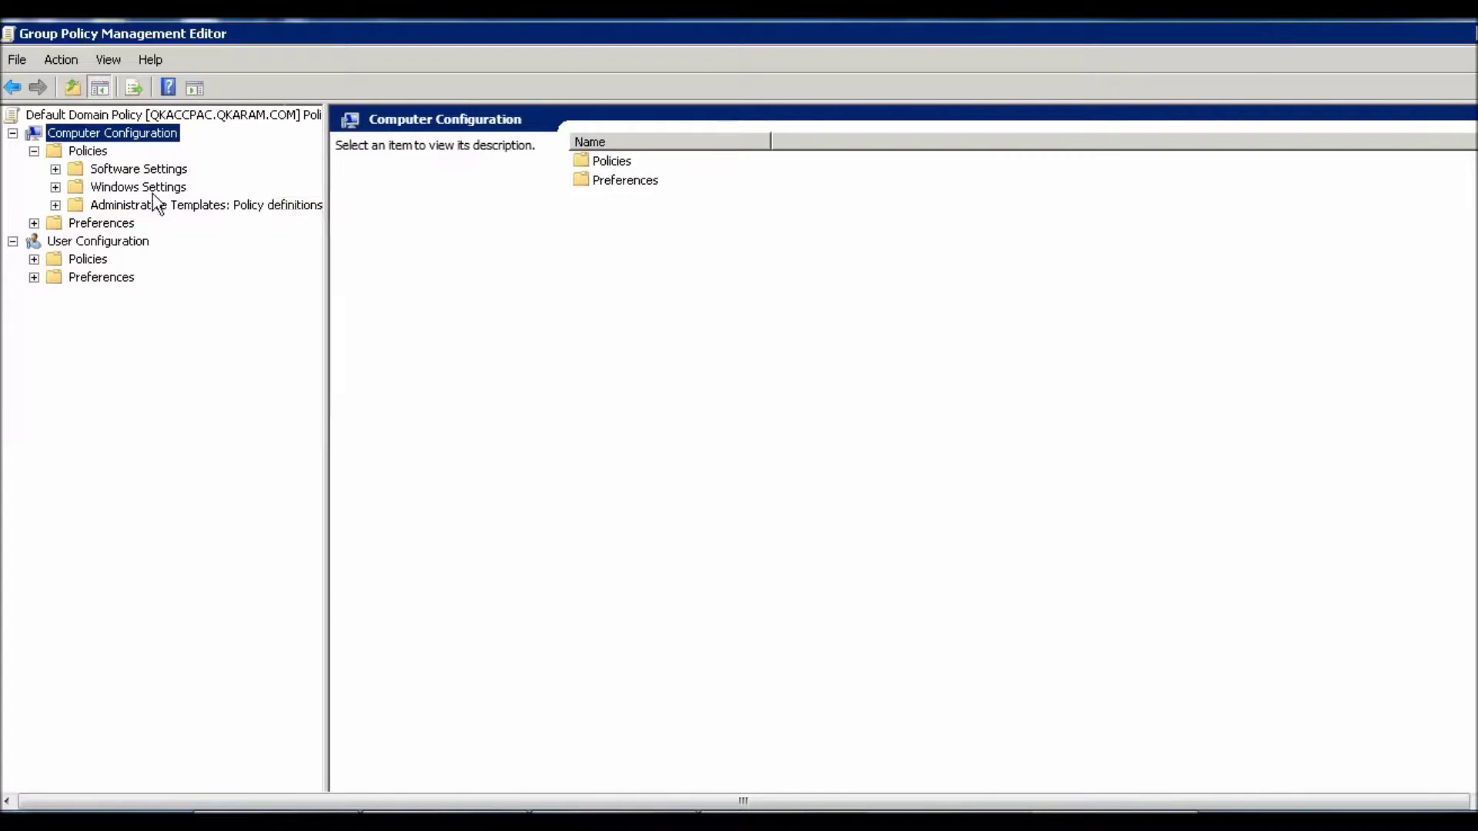
{"action": "left_click", "coordinate": [55, 204]}
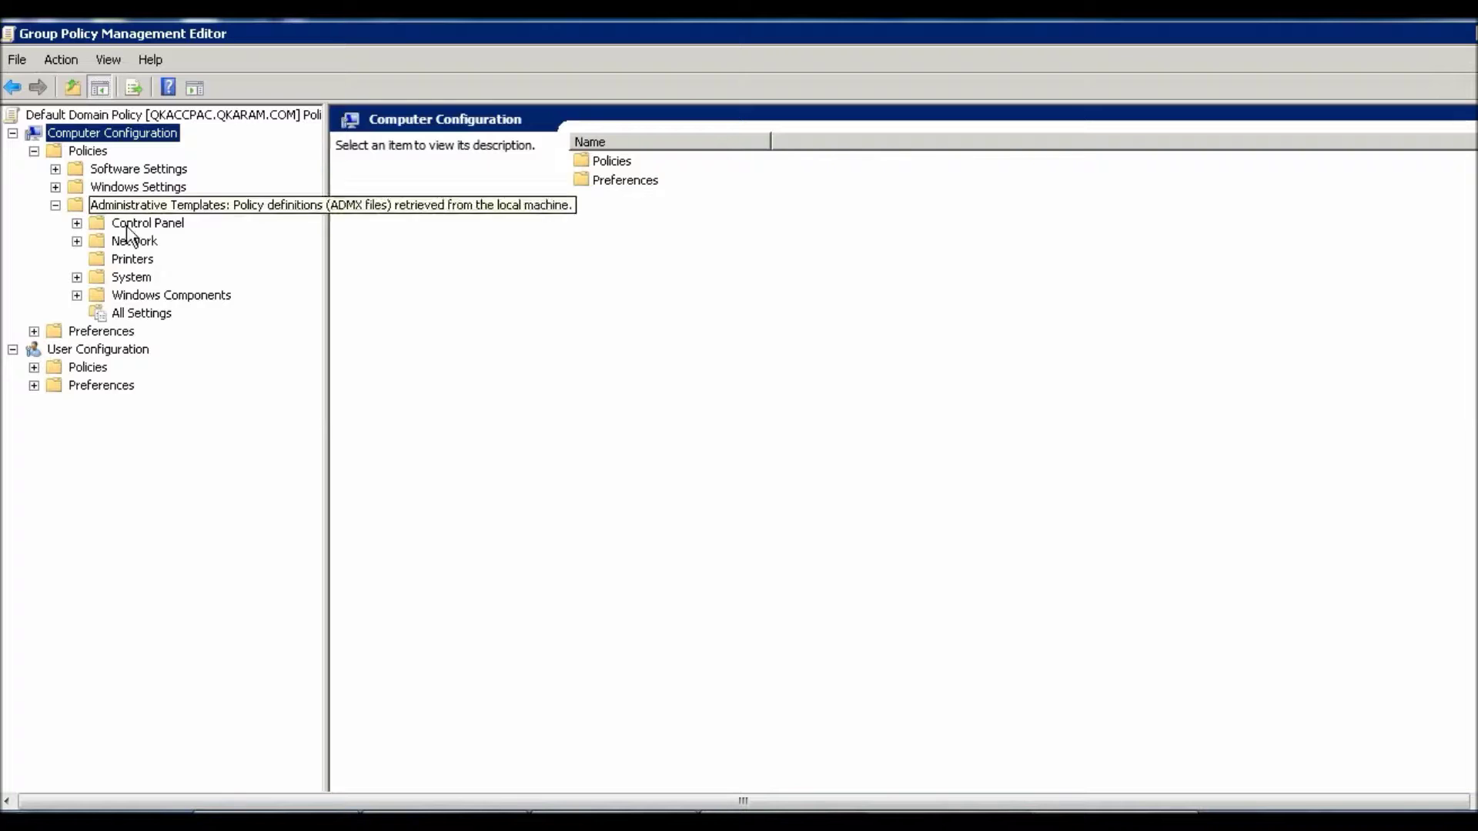
{"action": "left_click", "coordinate": [80, 295]}
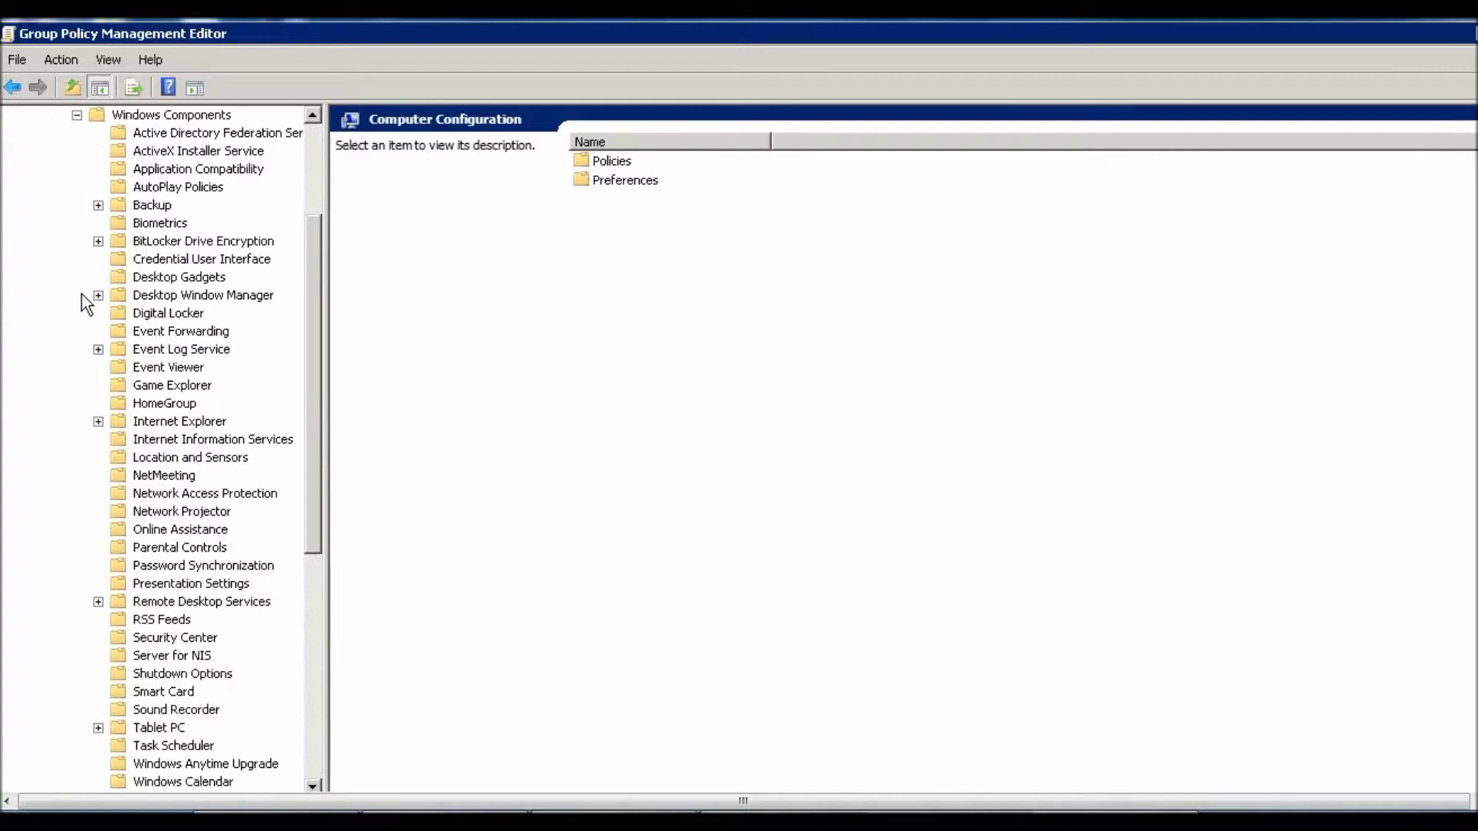
{"action": "left_click", "coordinate": [179, 246]}
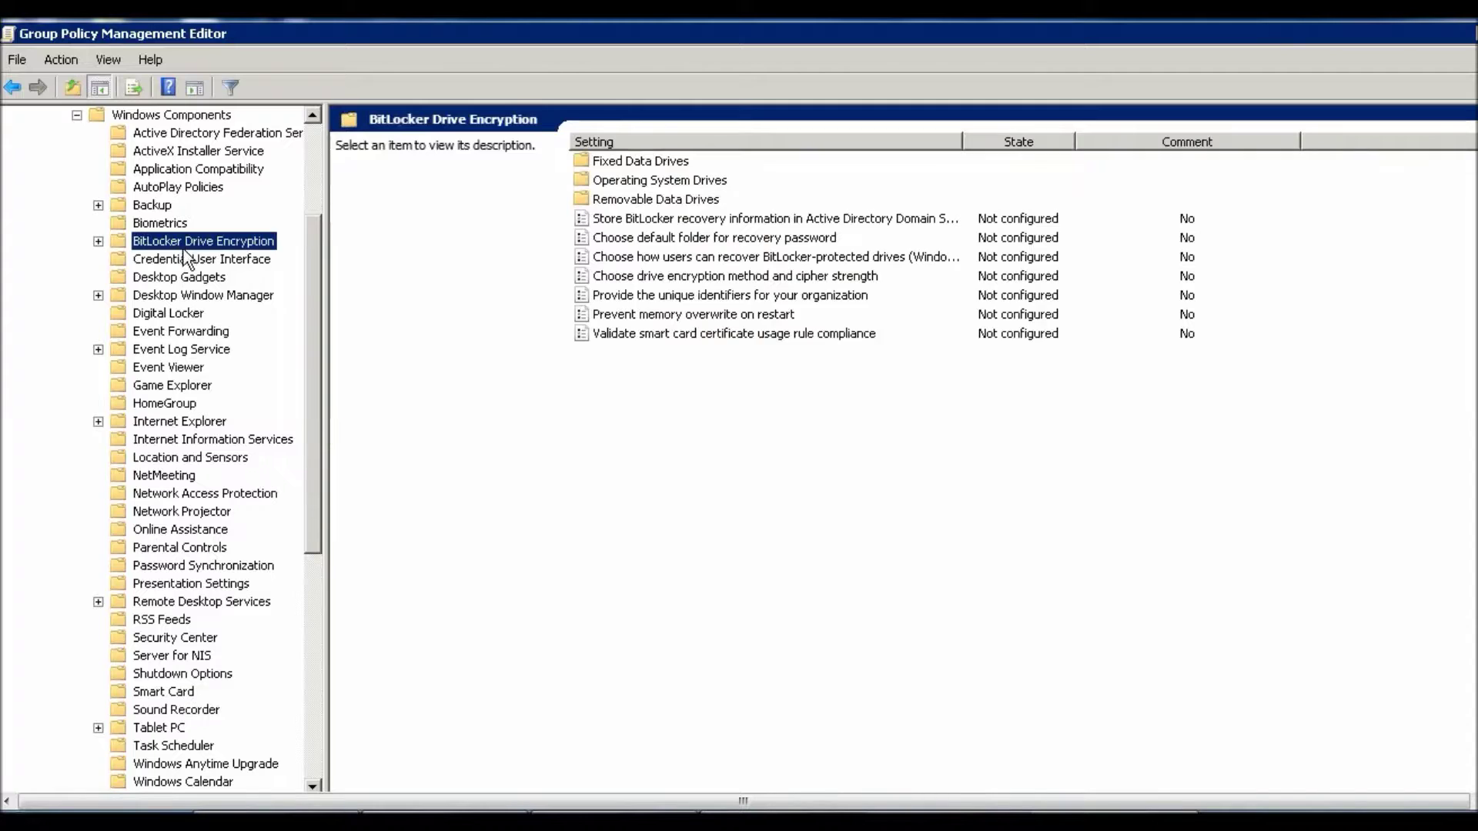
{"action": "left_click", "coordinate": [333, 391]}
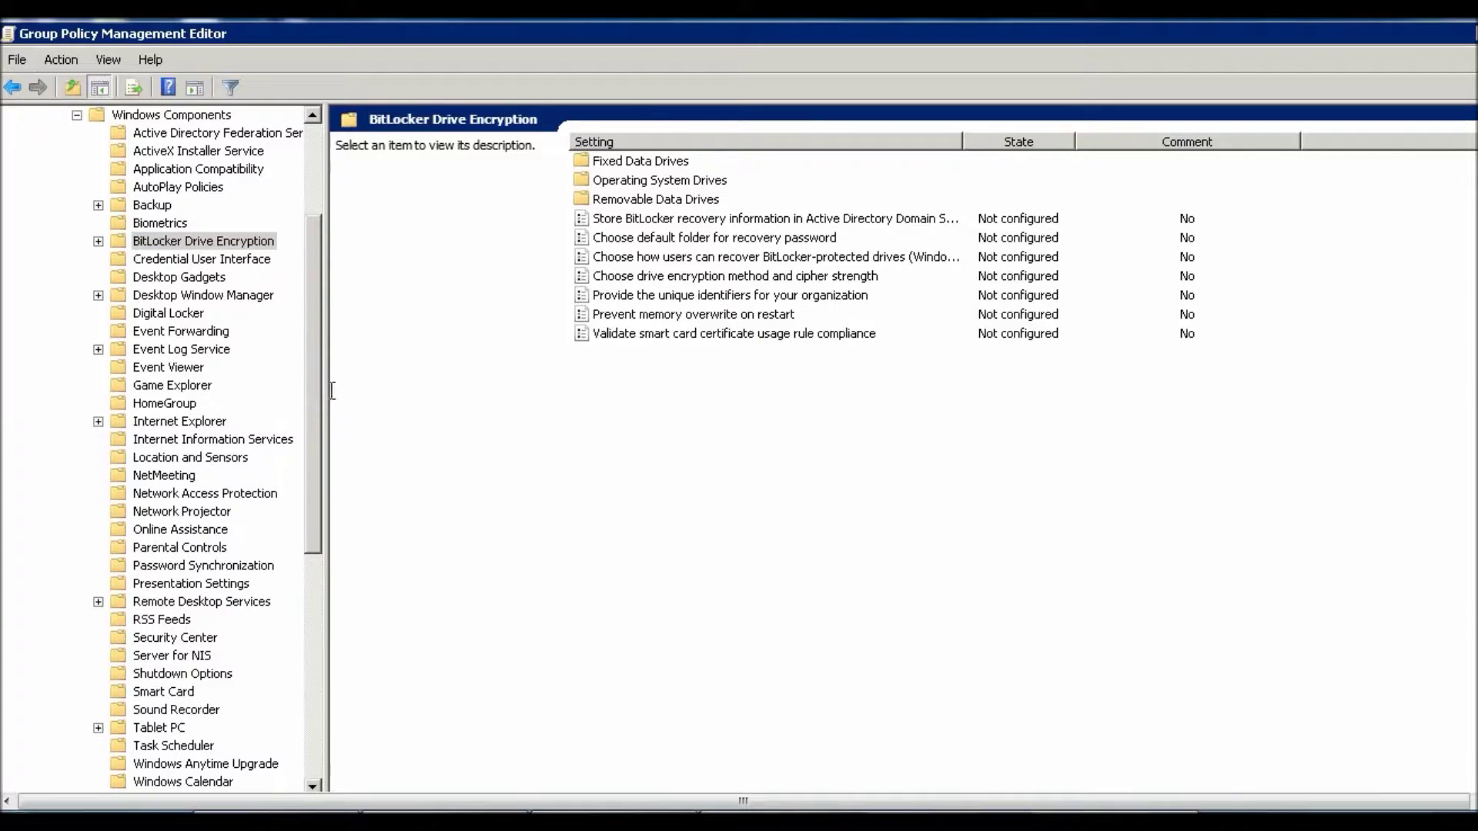
{"action": "left_click_drag", "start_coordinate": [323, 385], "coordinate": [449, 385]}
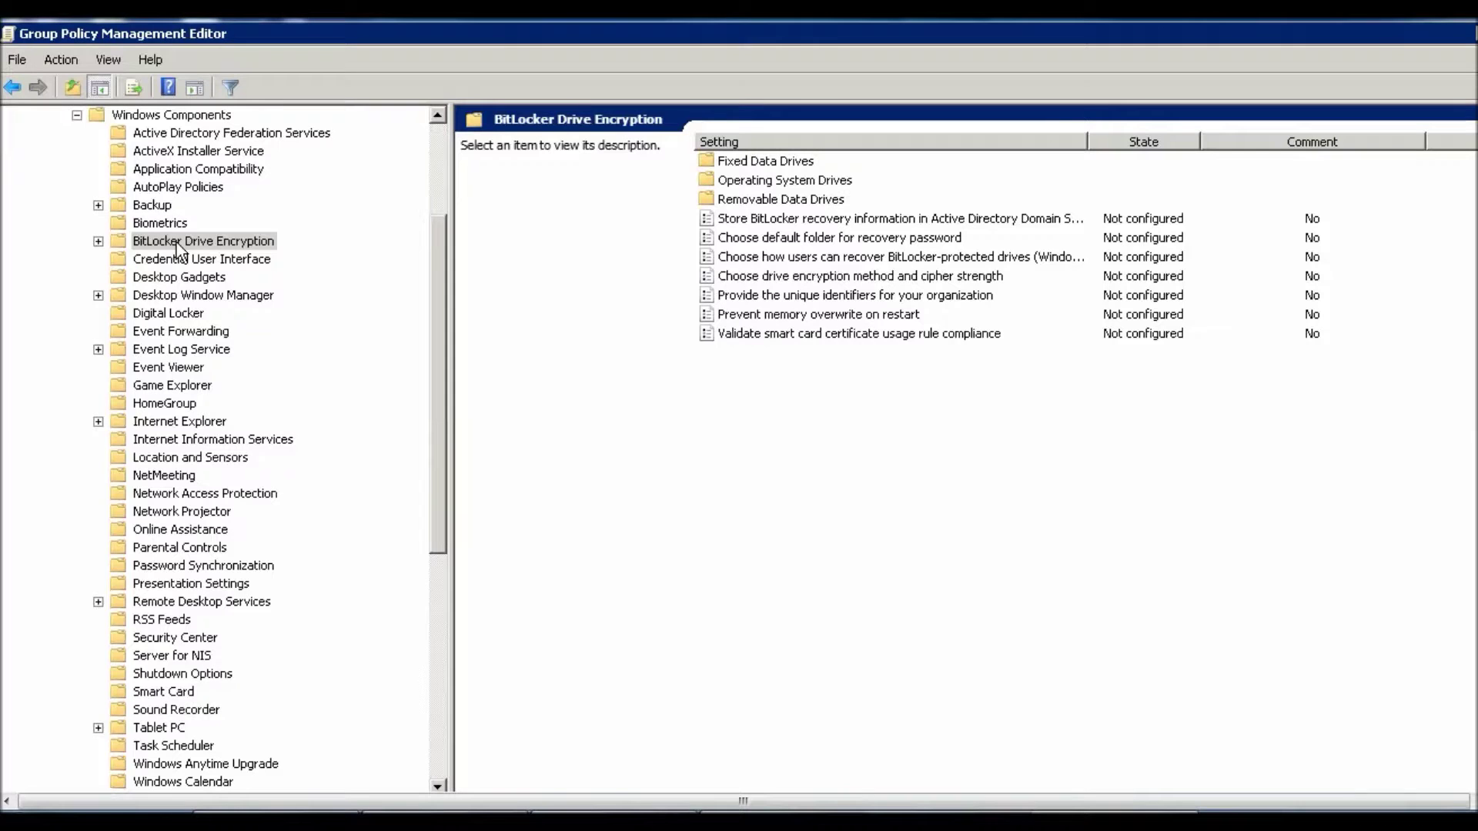
Expand Remote Desktop Services > Remote Desktop Session Host and select Session Time Limits
{"action": "left_click", "coordinate": [177, 262]}
{"action": "left_click", "coordinate": [254, 600]}
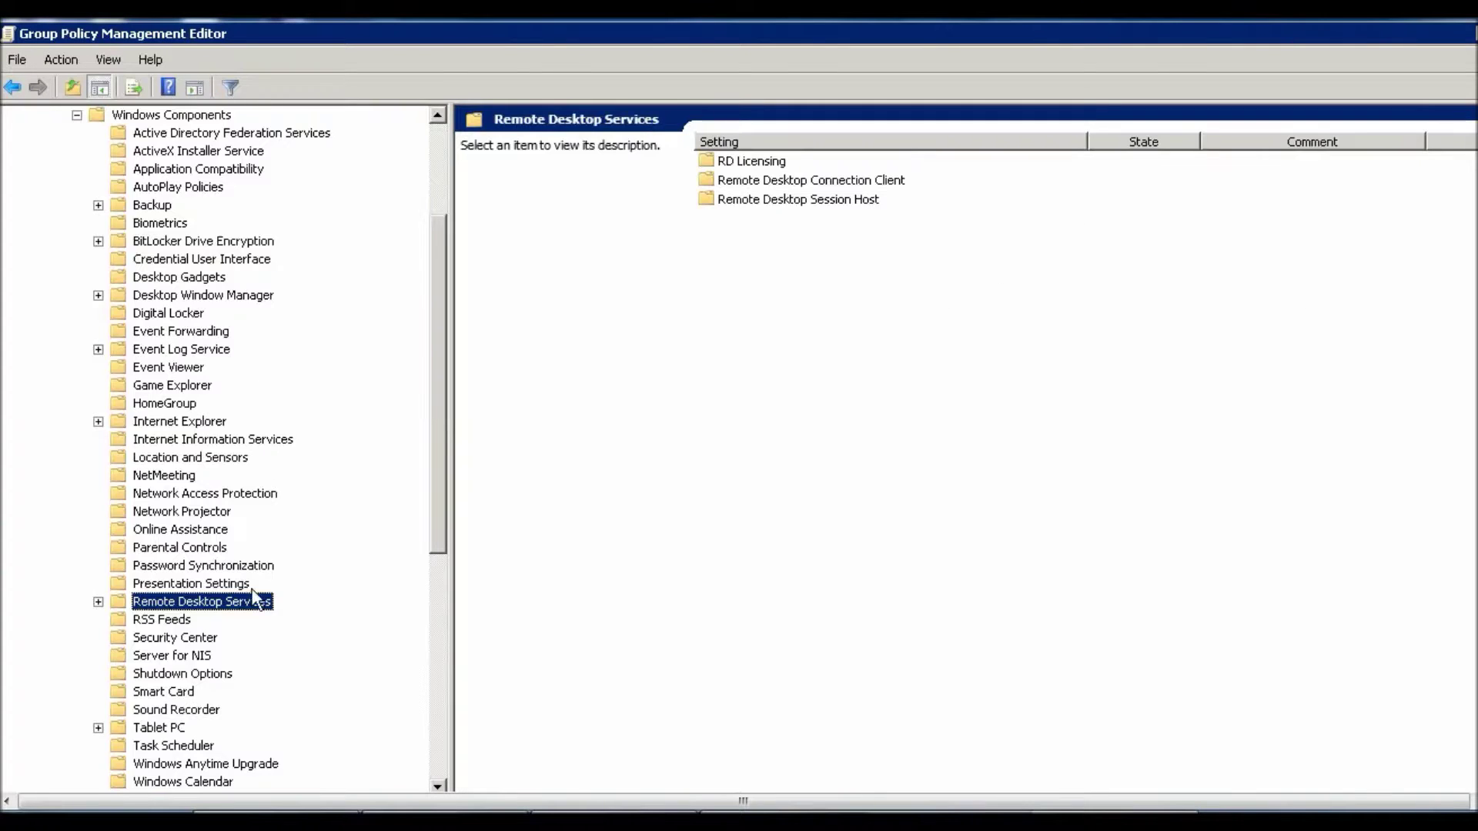
{"action": "left_click", "coordinate": [99, 602]}
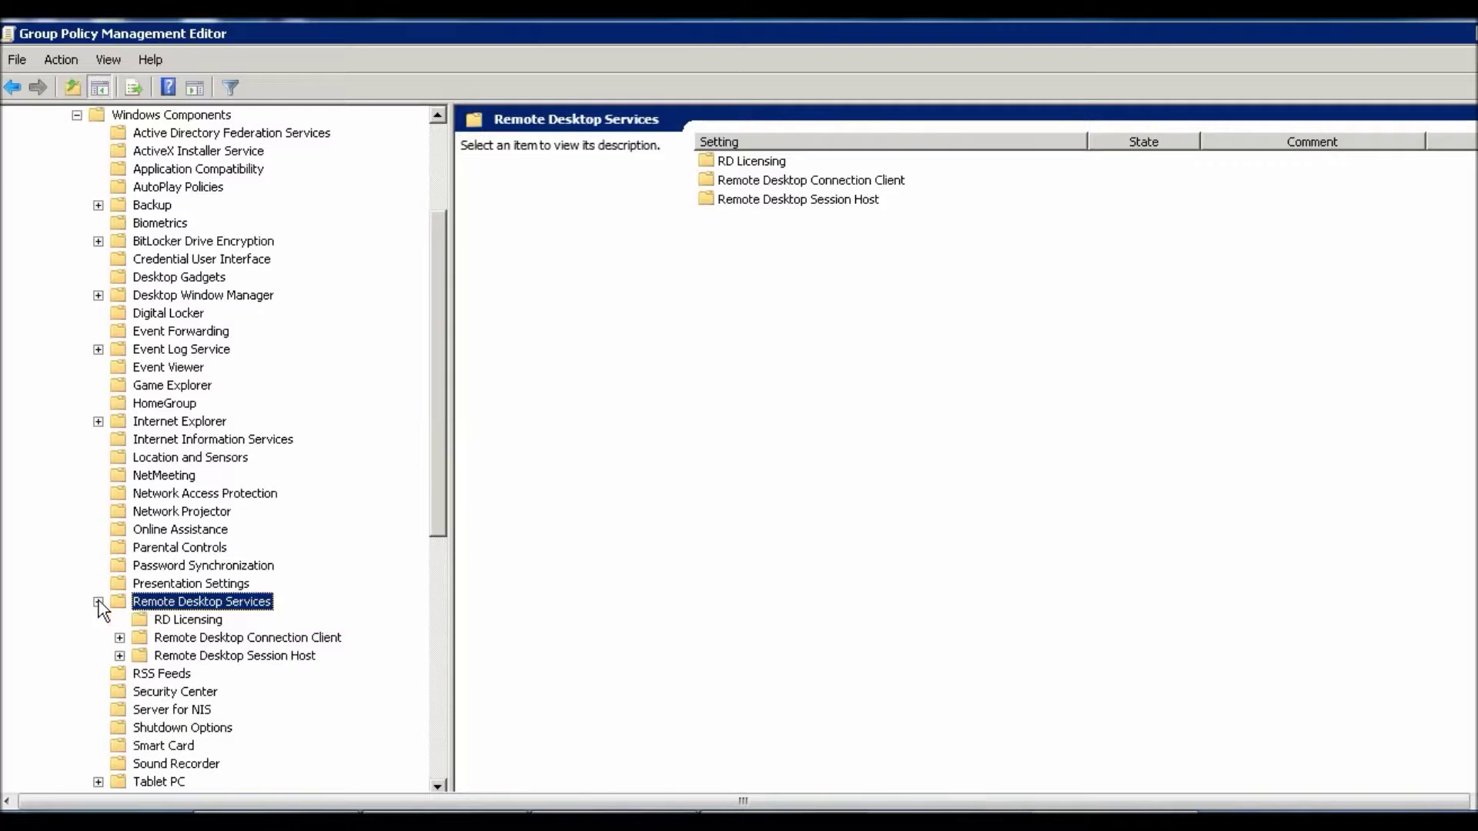
{"action": "left_click_drag", "start_coordinate": [434, 492], "coordinate": [441, 558]}
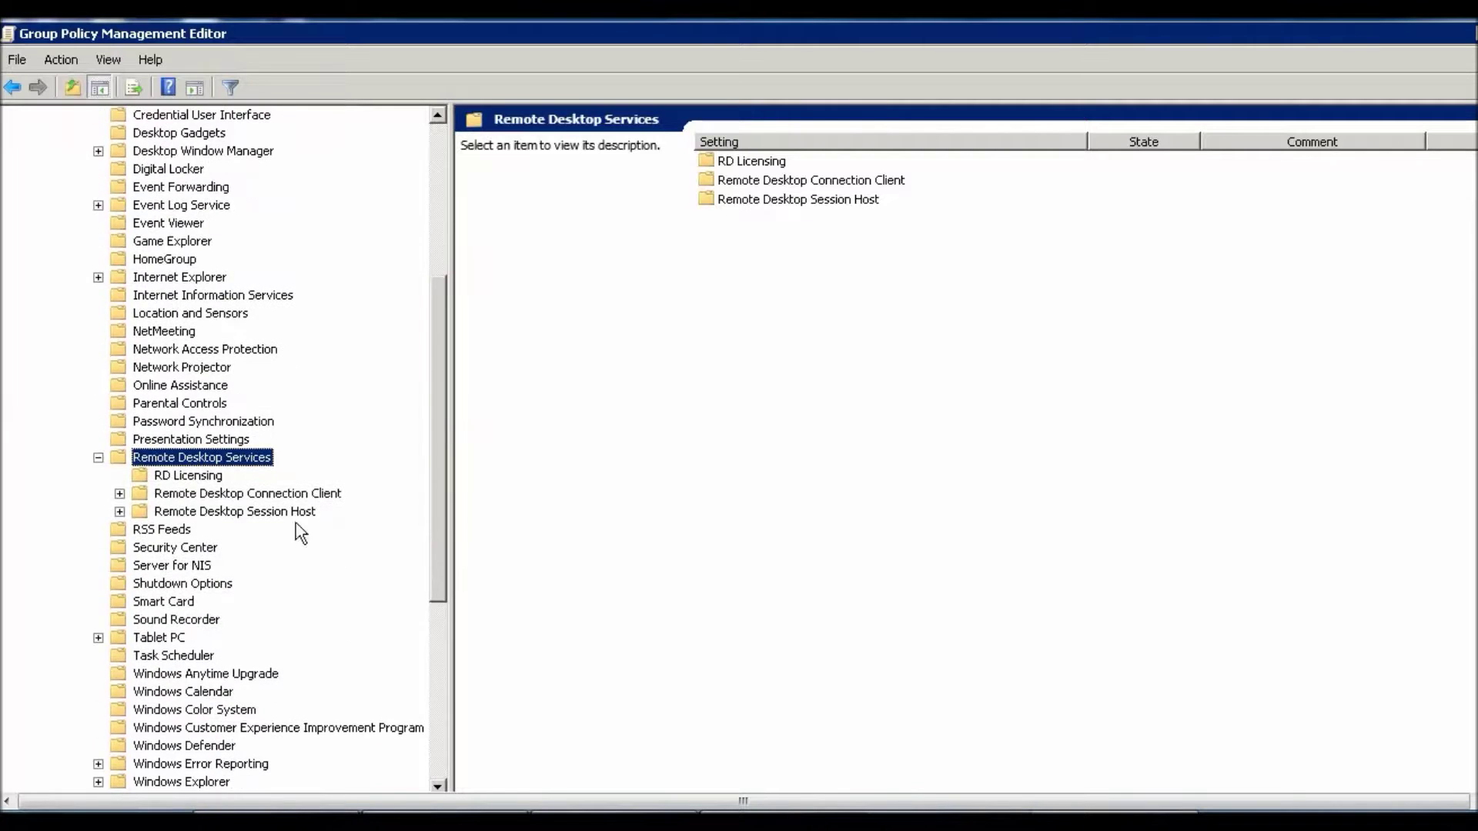
{"action": "double_click", "coordinate": [223, 494]}
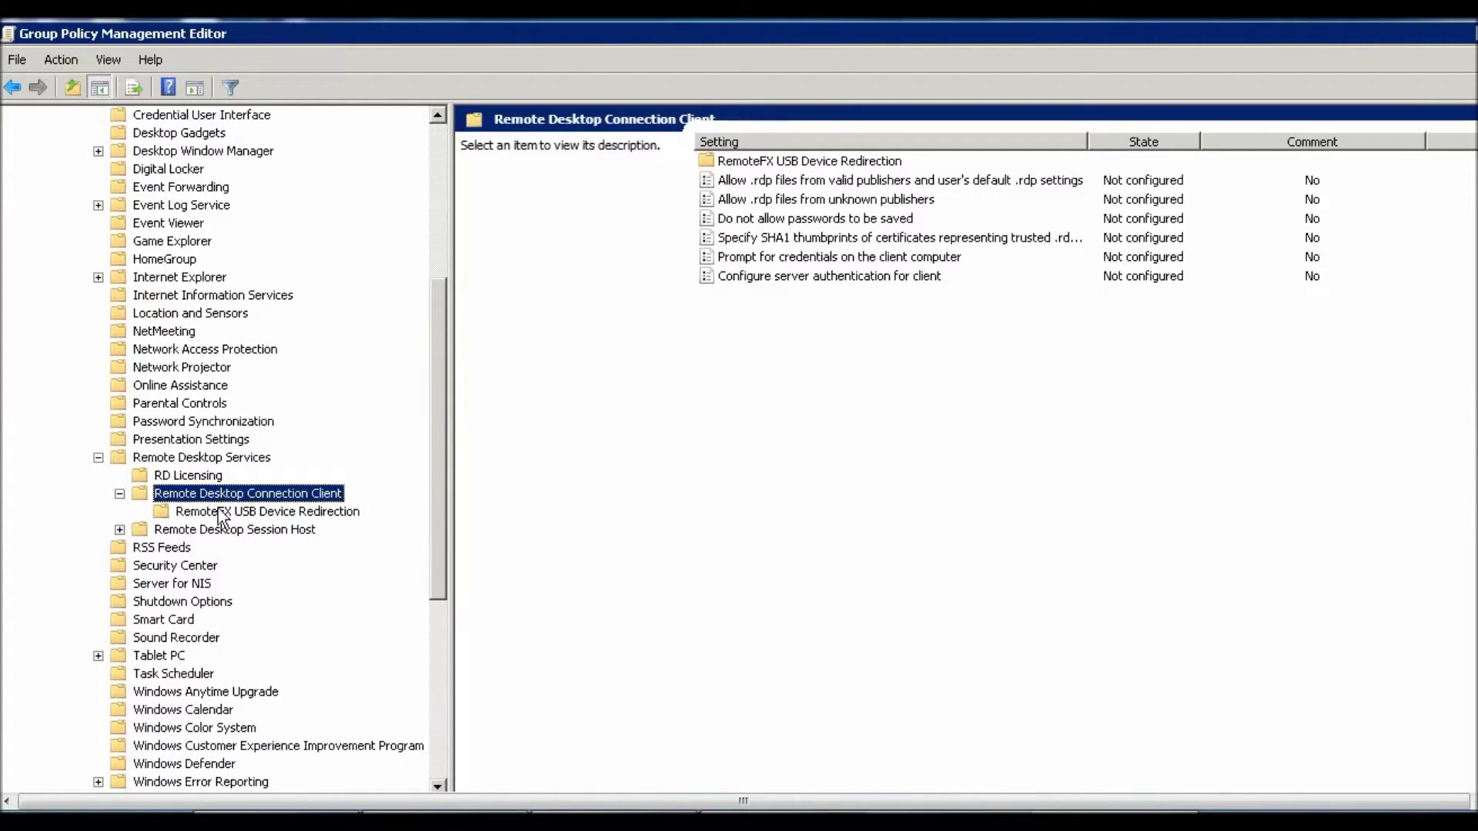
{"action": "left_click", "coordinate": [221, 512]}
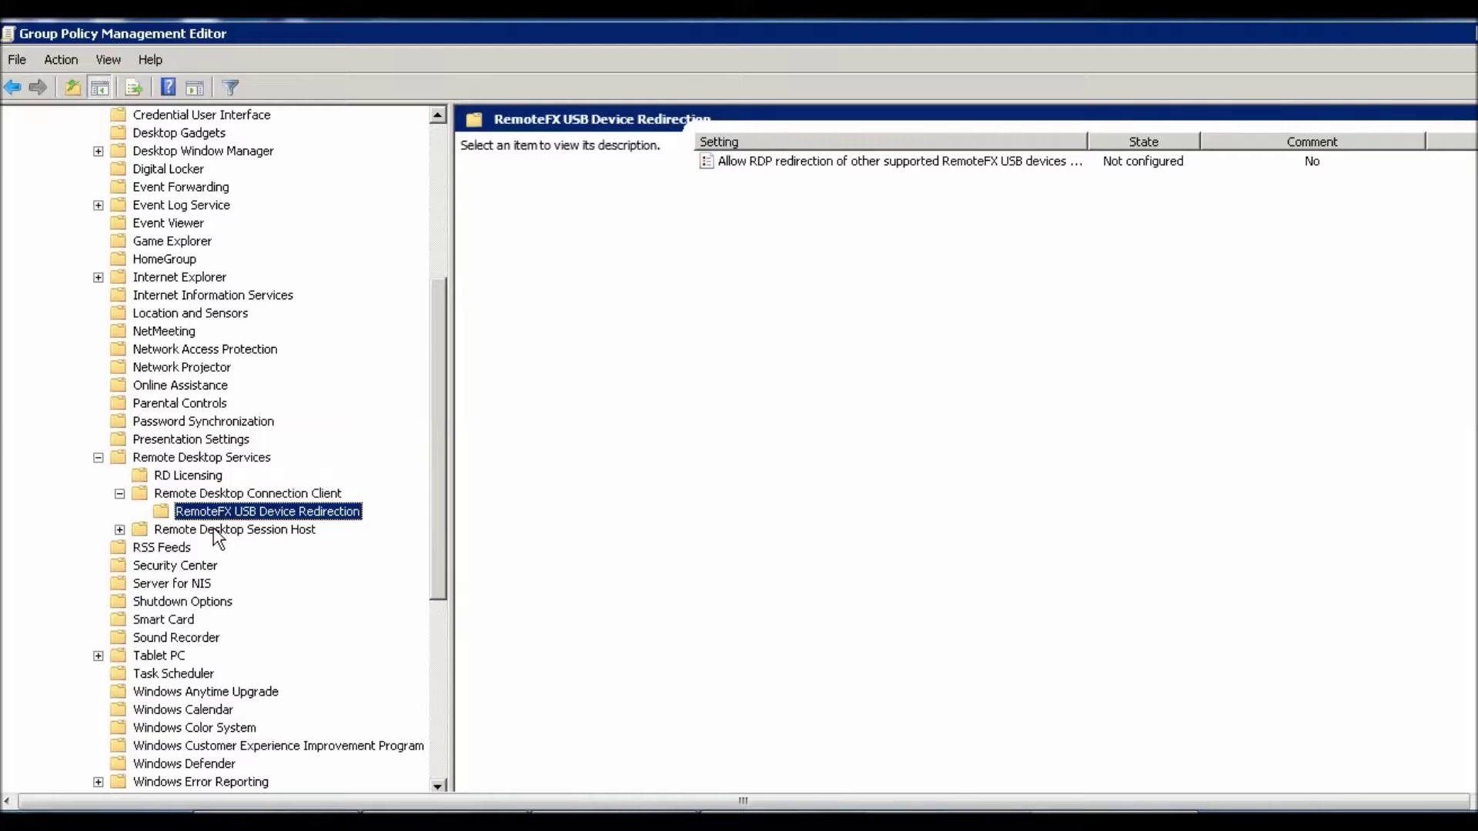
{"action": "double_click", "coordinate": [223, 530]}
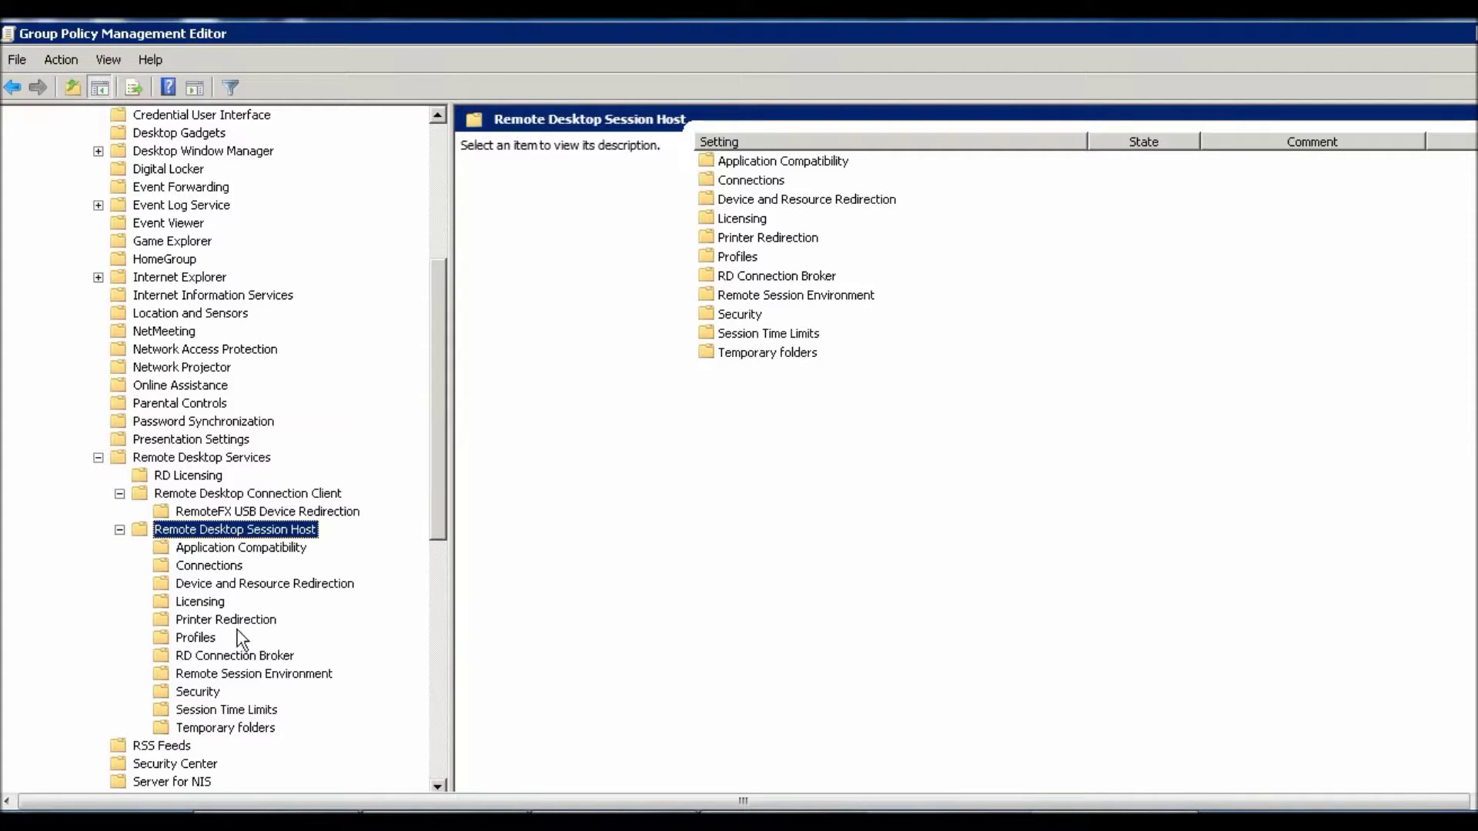
{"action": "left_click", "coordinate": [230, 659]}
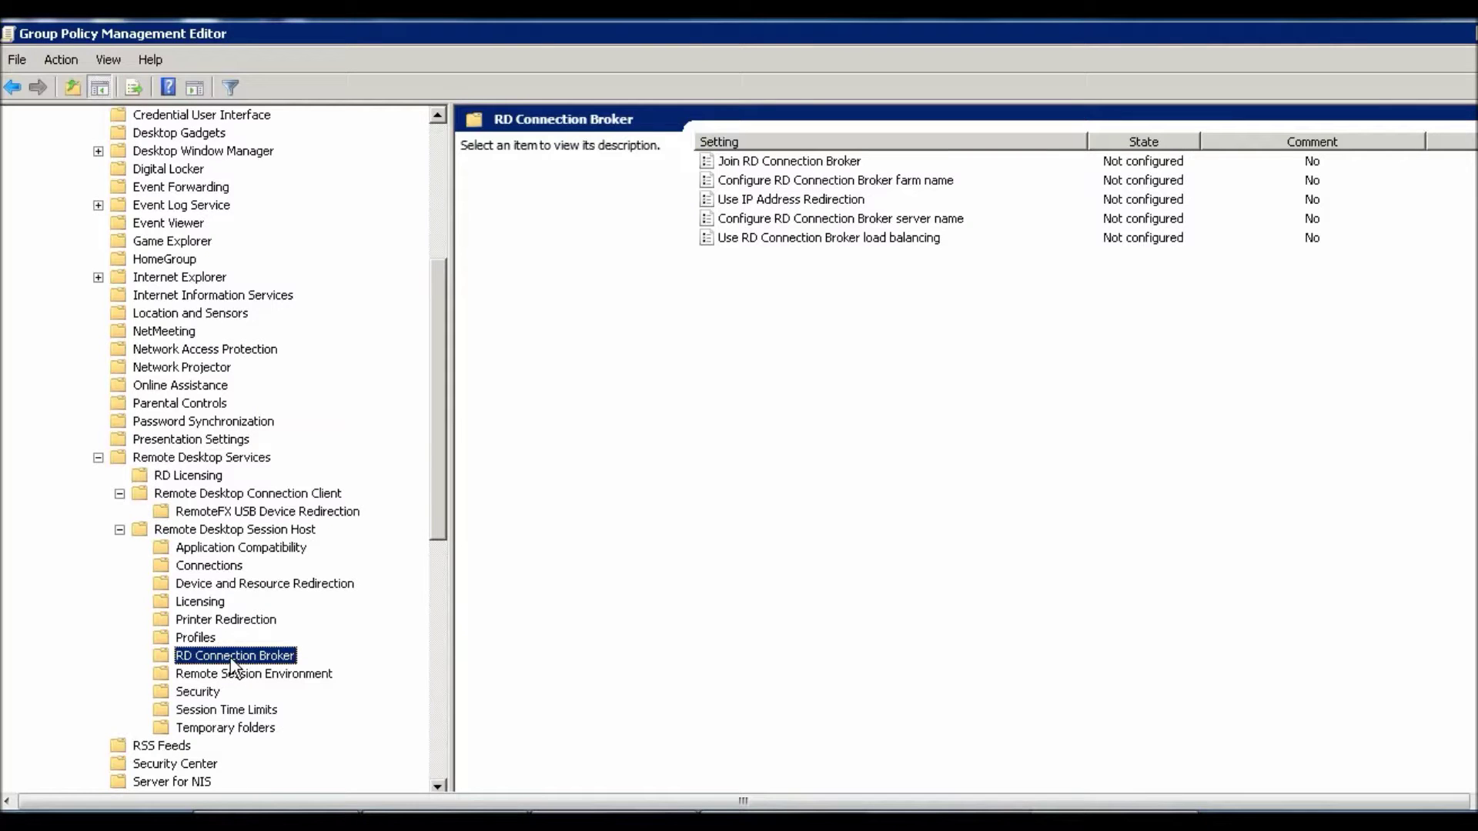
{"action": "left_click", "coordinate": [231, 678]}
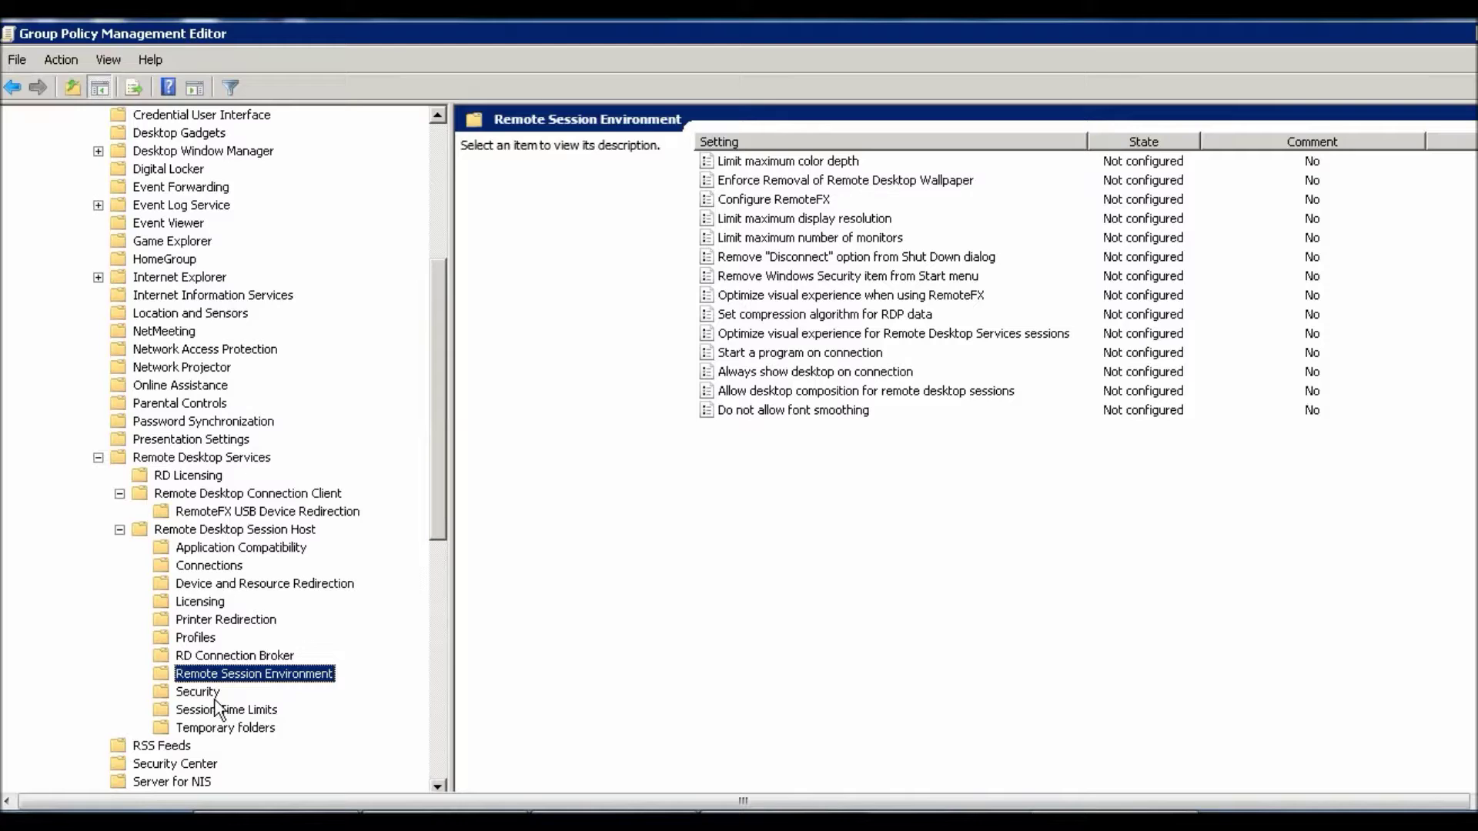
{"action": "left_click", "coordinate": [211, 712]}
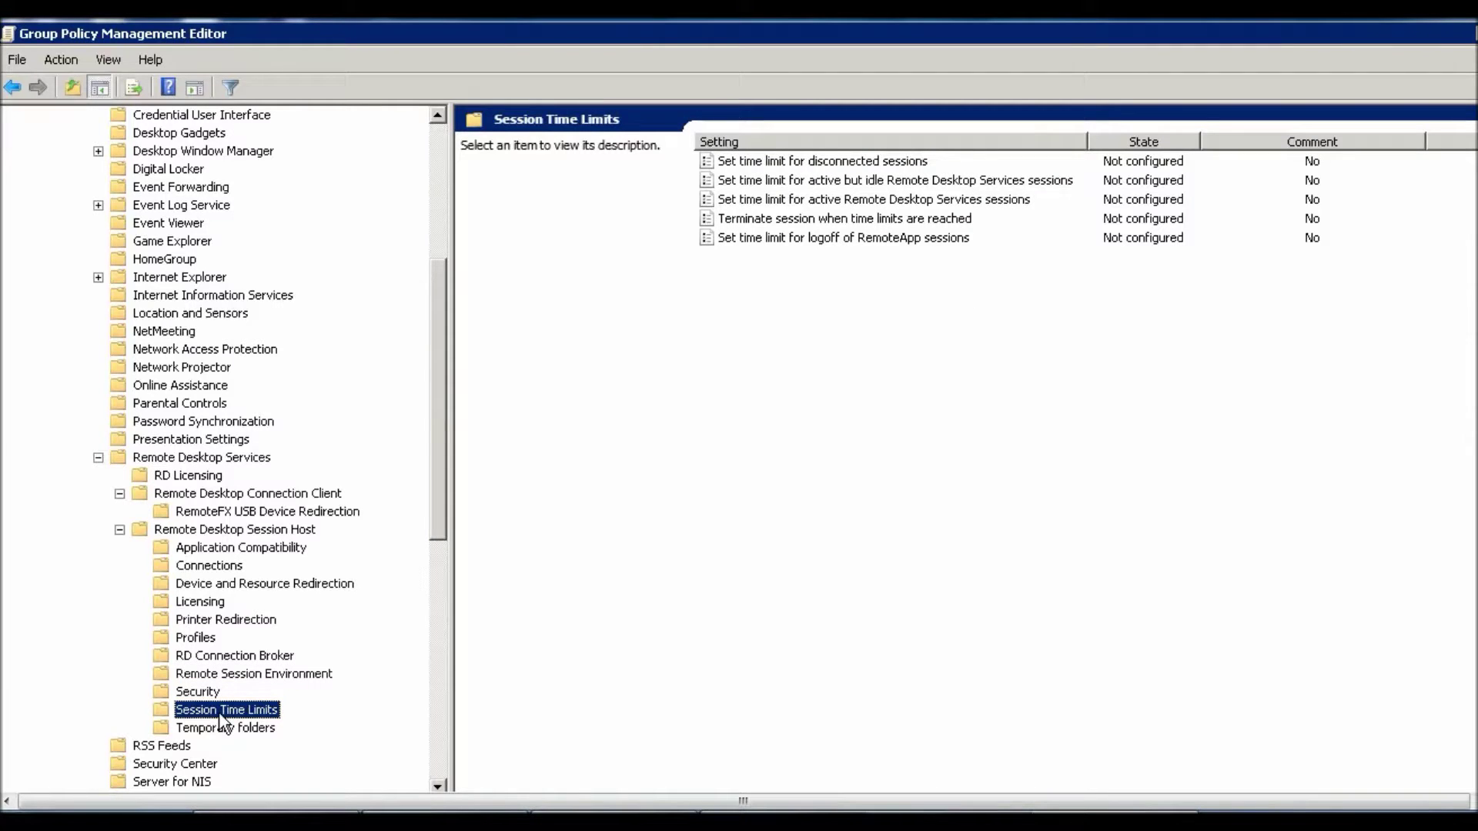
Enable 'Set time limit for disconnected sessions' with a 1 hour limit and apply it
{"action": "double_click", "coordinate": [815, 163]}
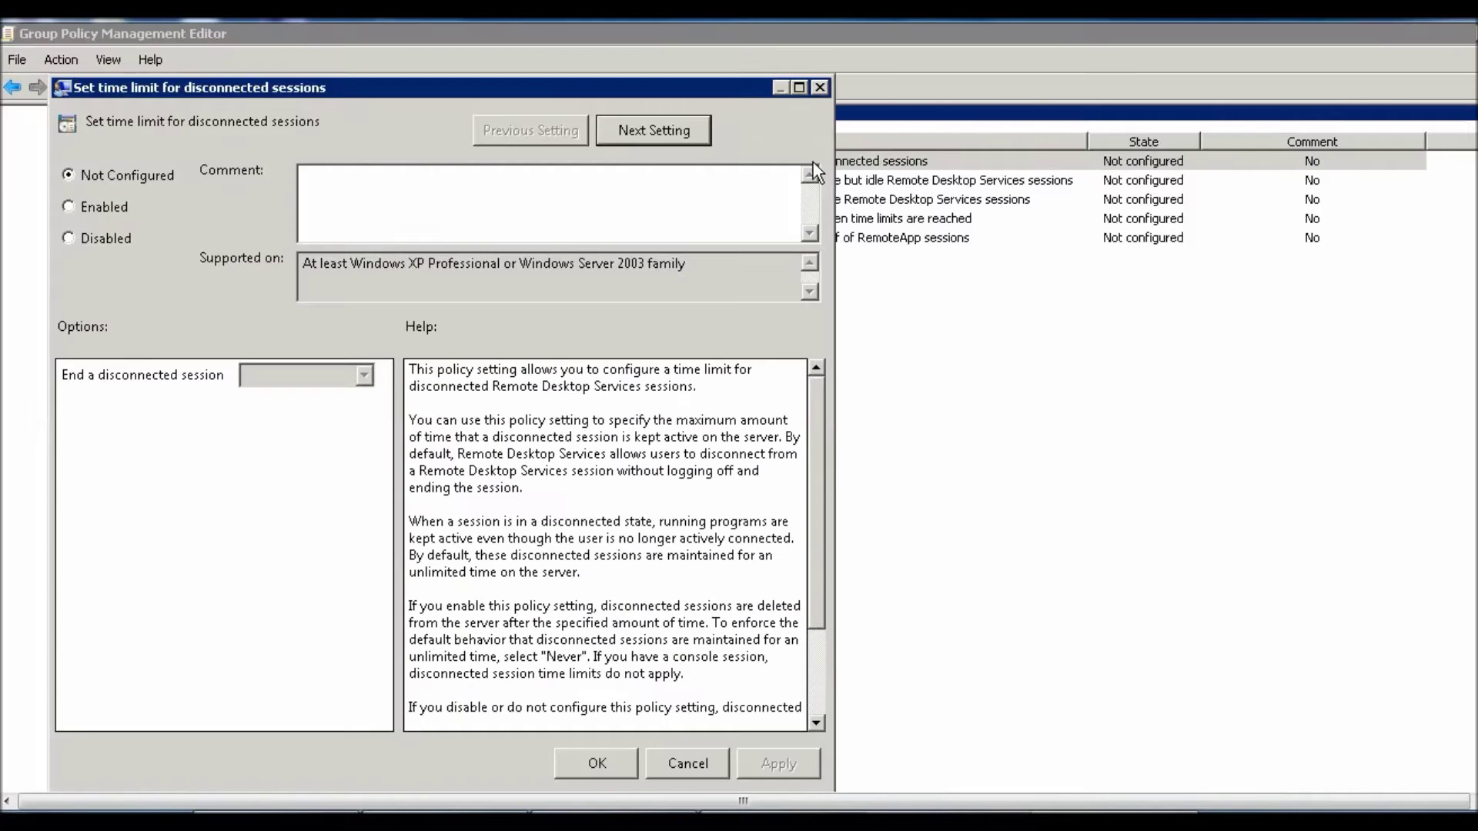
{"action": "left_click_drag", "start_coordinate": [656, 85], "coordinate": [733, 65]}
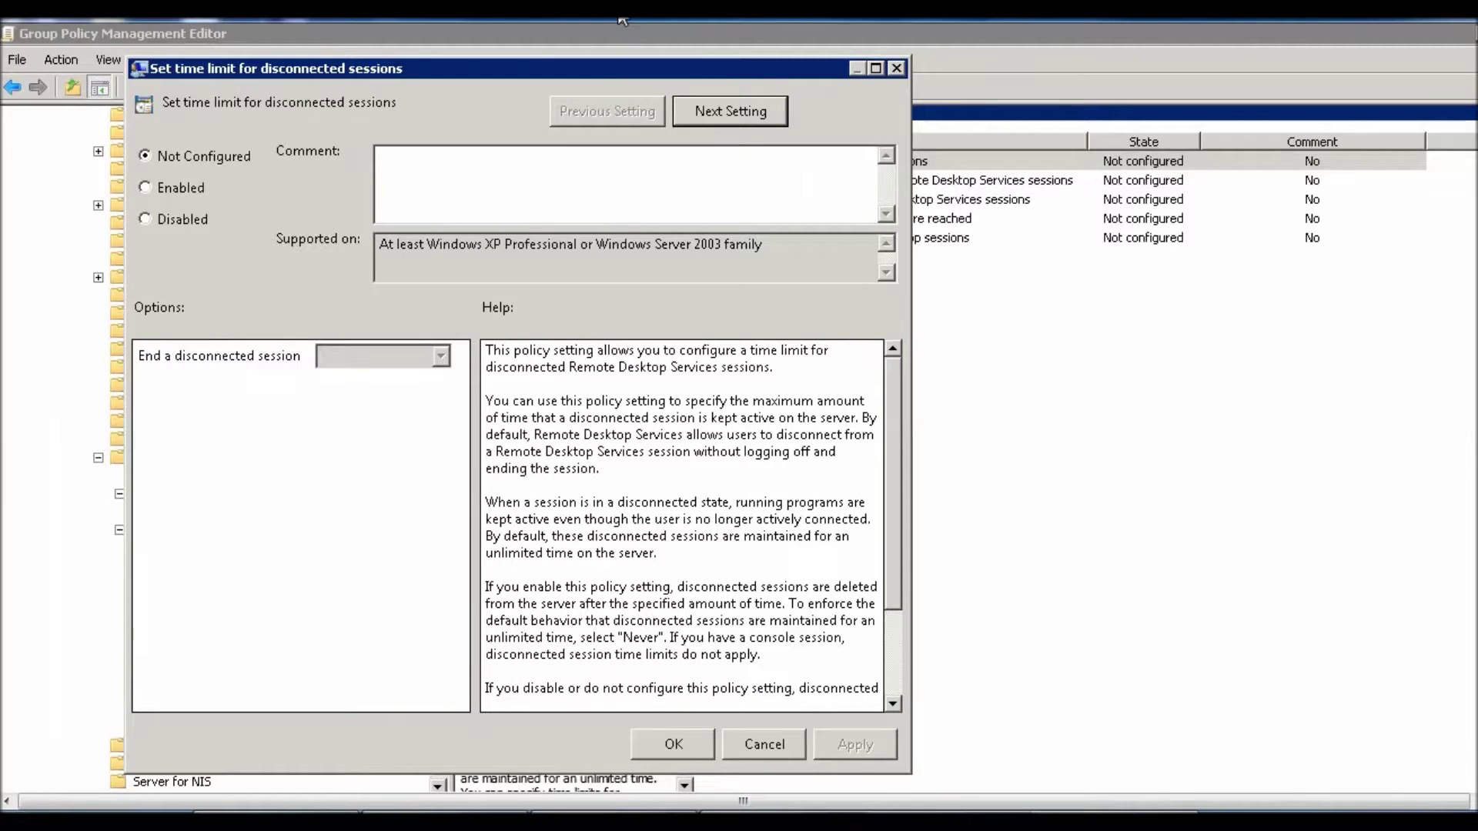
{"action": "left_click", "coordinate": [175, 189]}
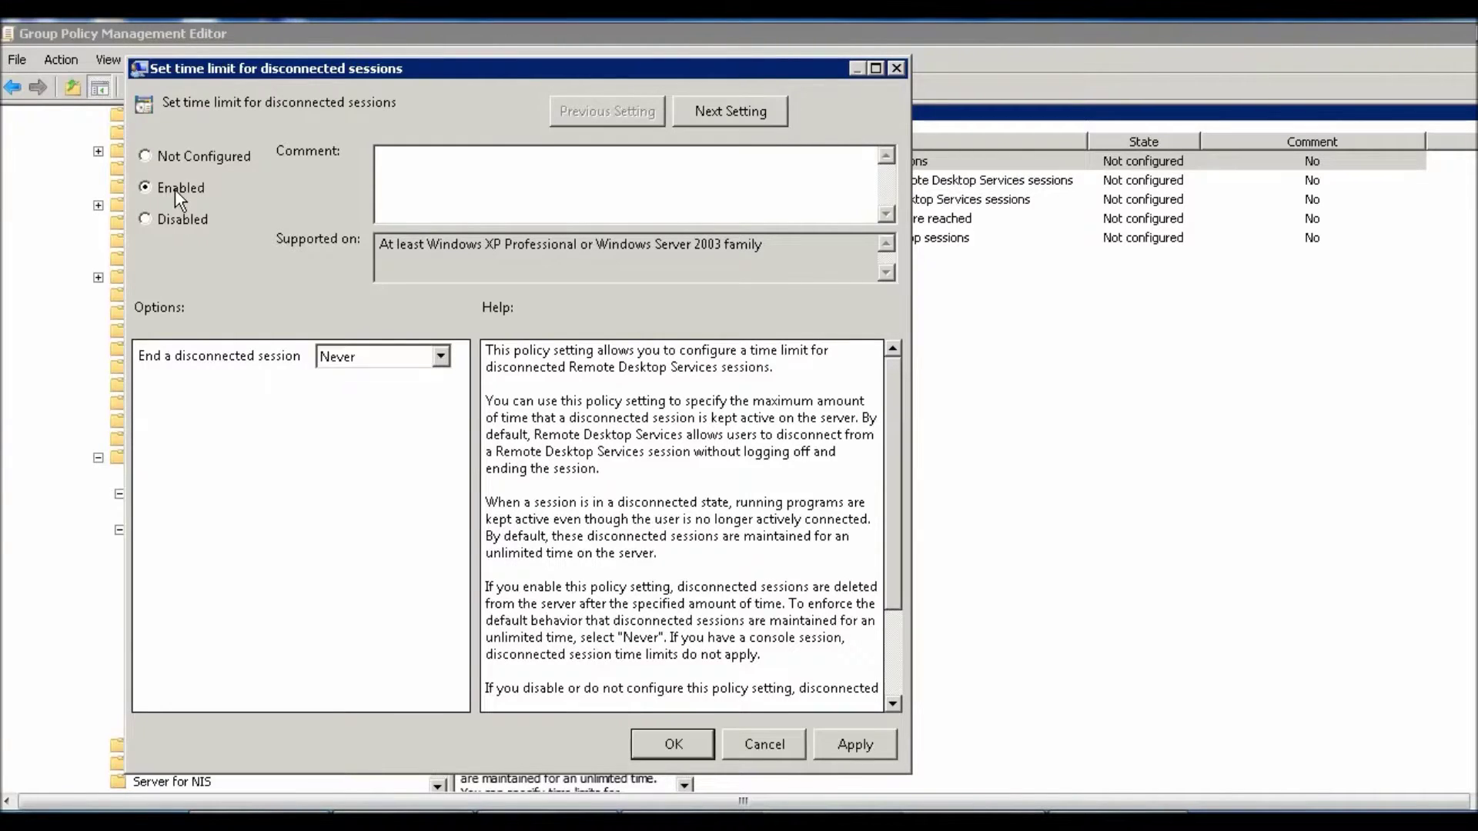
{"action": "left_click", "coordinate": [439, 359]}
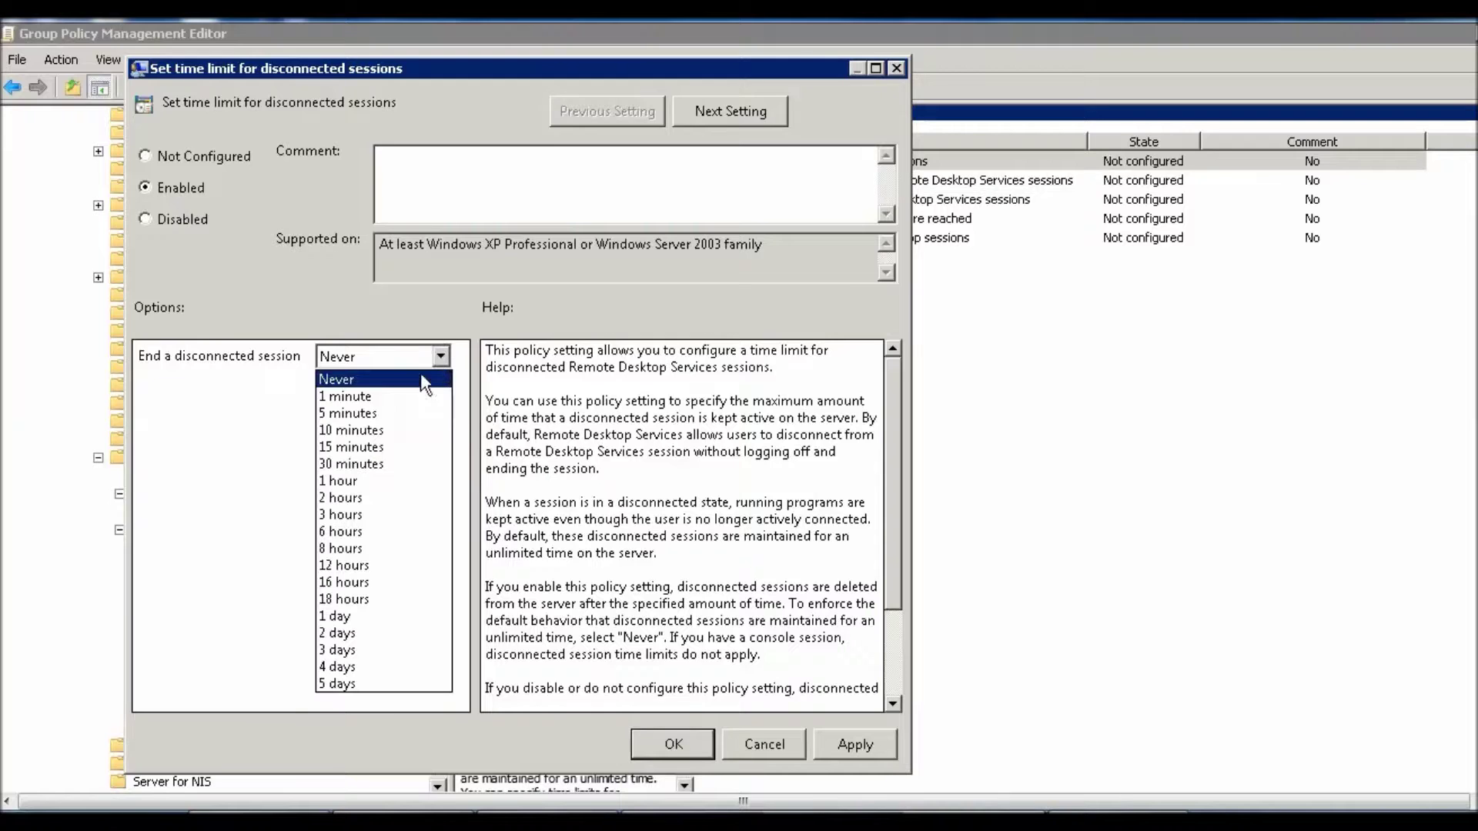
{"action": "left_click", "coordinate": [362, 481]}
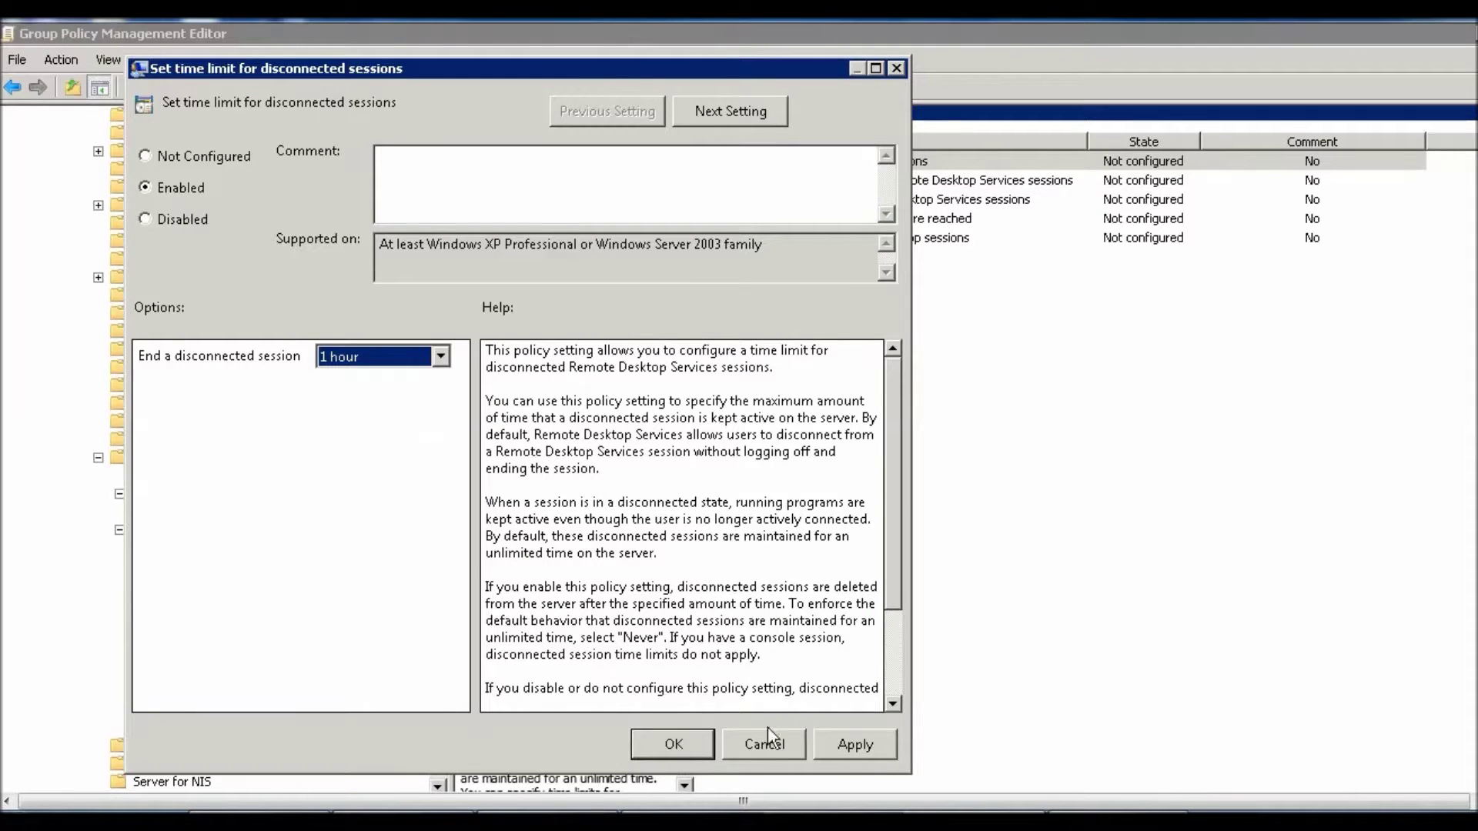
{"action": "left_click", "coordinate": [843, 747]}
{"action": "left_click", "coordinate": [680, 747]}
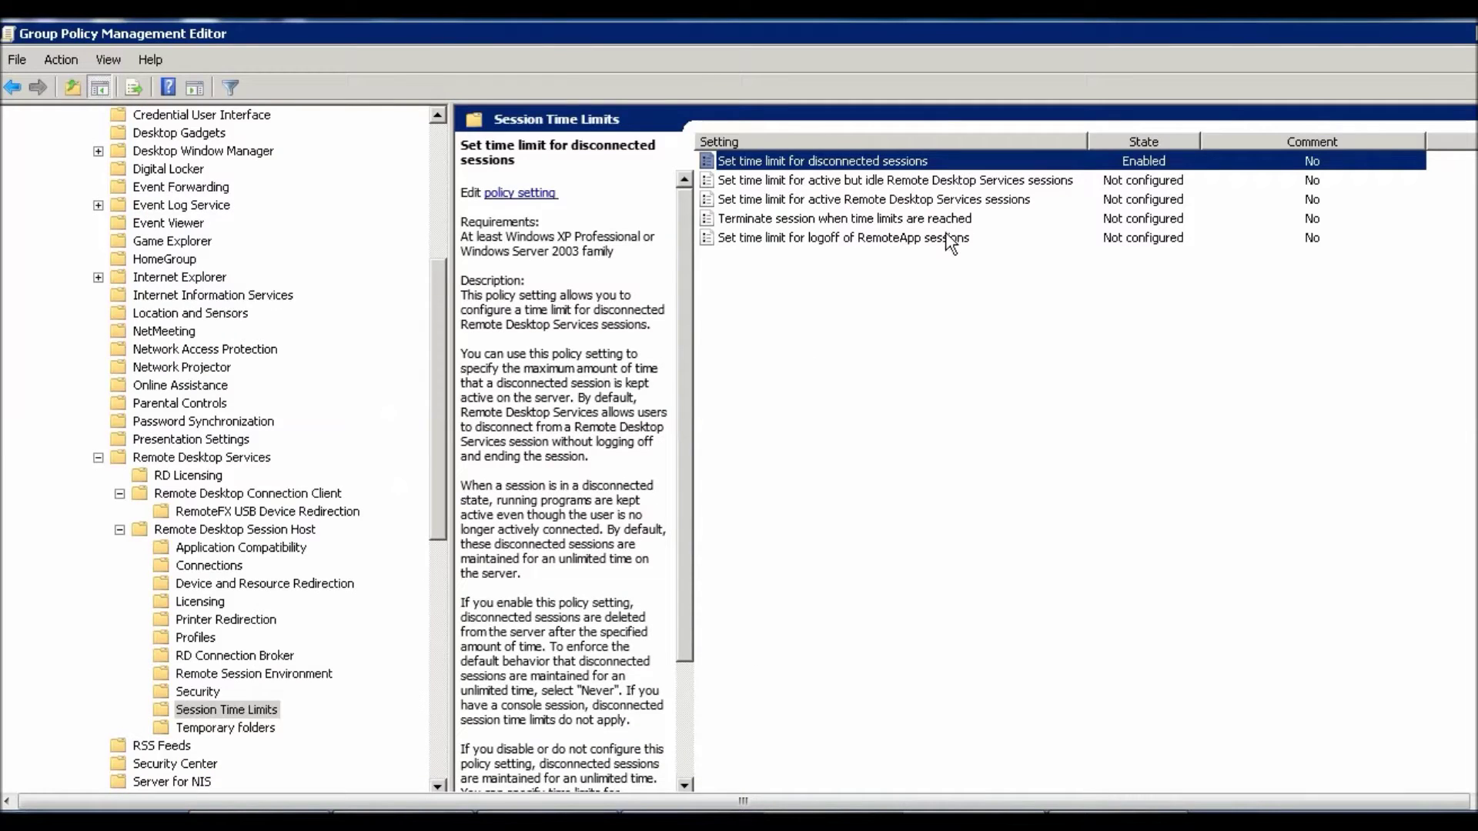
Enable 'Set time limit for active but idle Remote Desktop Services sessions', choose the idle session limit, and apply
{"action": "left_click", "coordinate": [893, 184]}
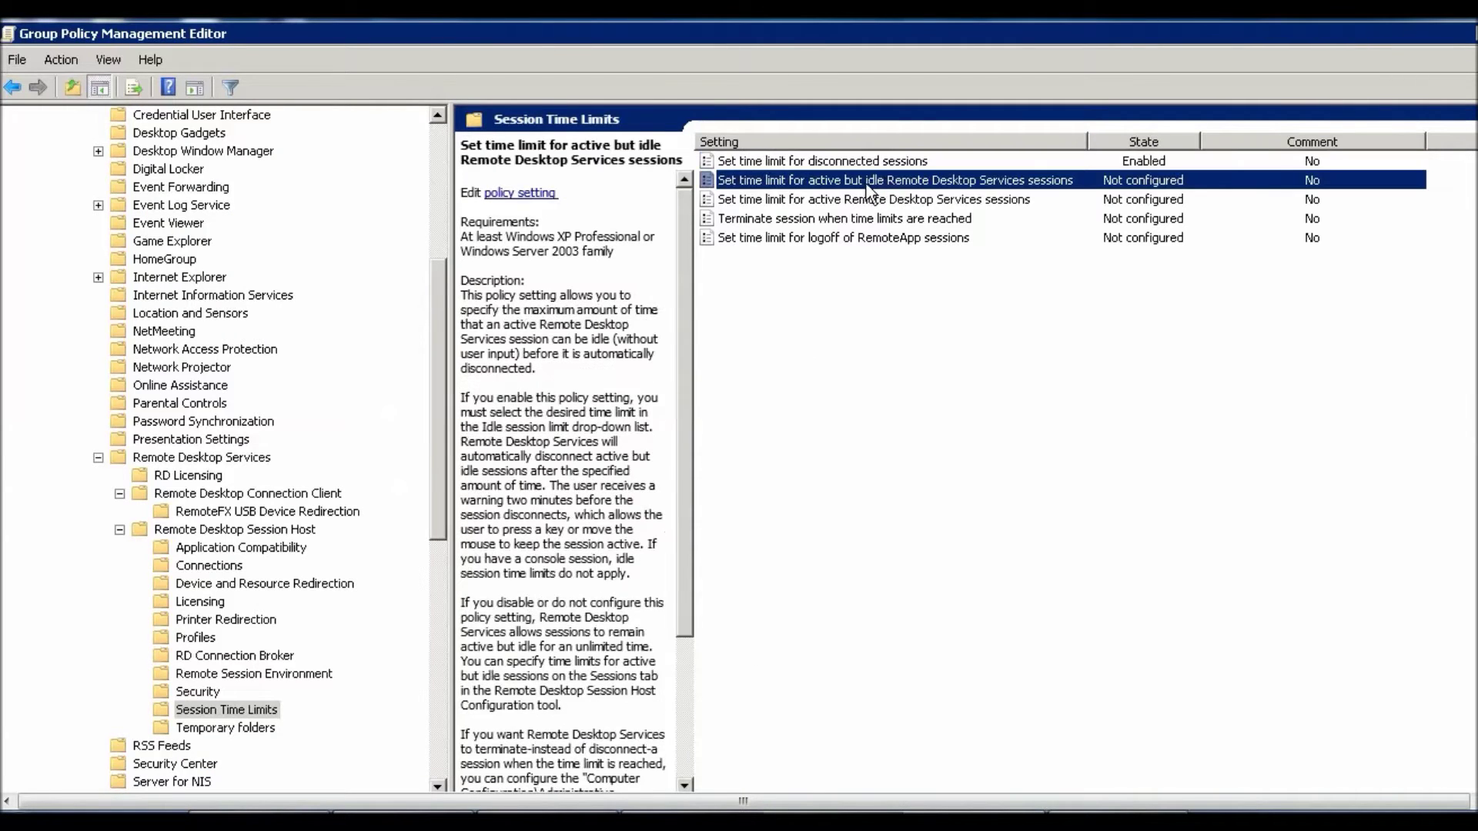
{"action": "double_click", "coordinate": [915, 185]}
{"action": "left_click_drag", "start_coordinate": [593, 118], "coordinate": [631, 86]}
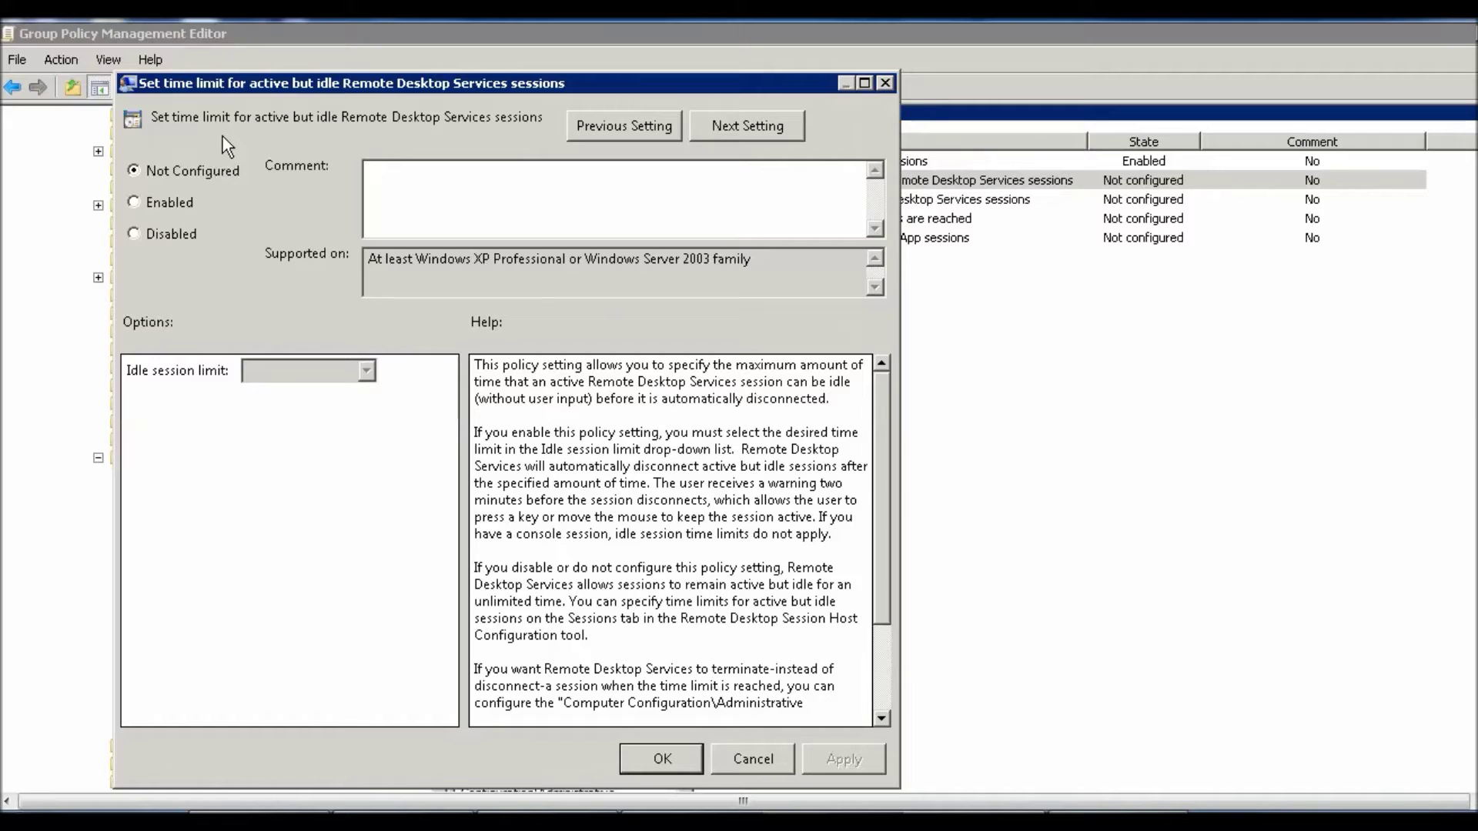
{"action": "left_click", "coordinate": [182, 206]}
{"action": "left_click", "coordinate": [366, 371]}
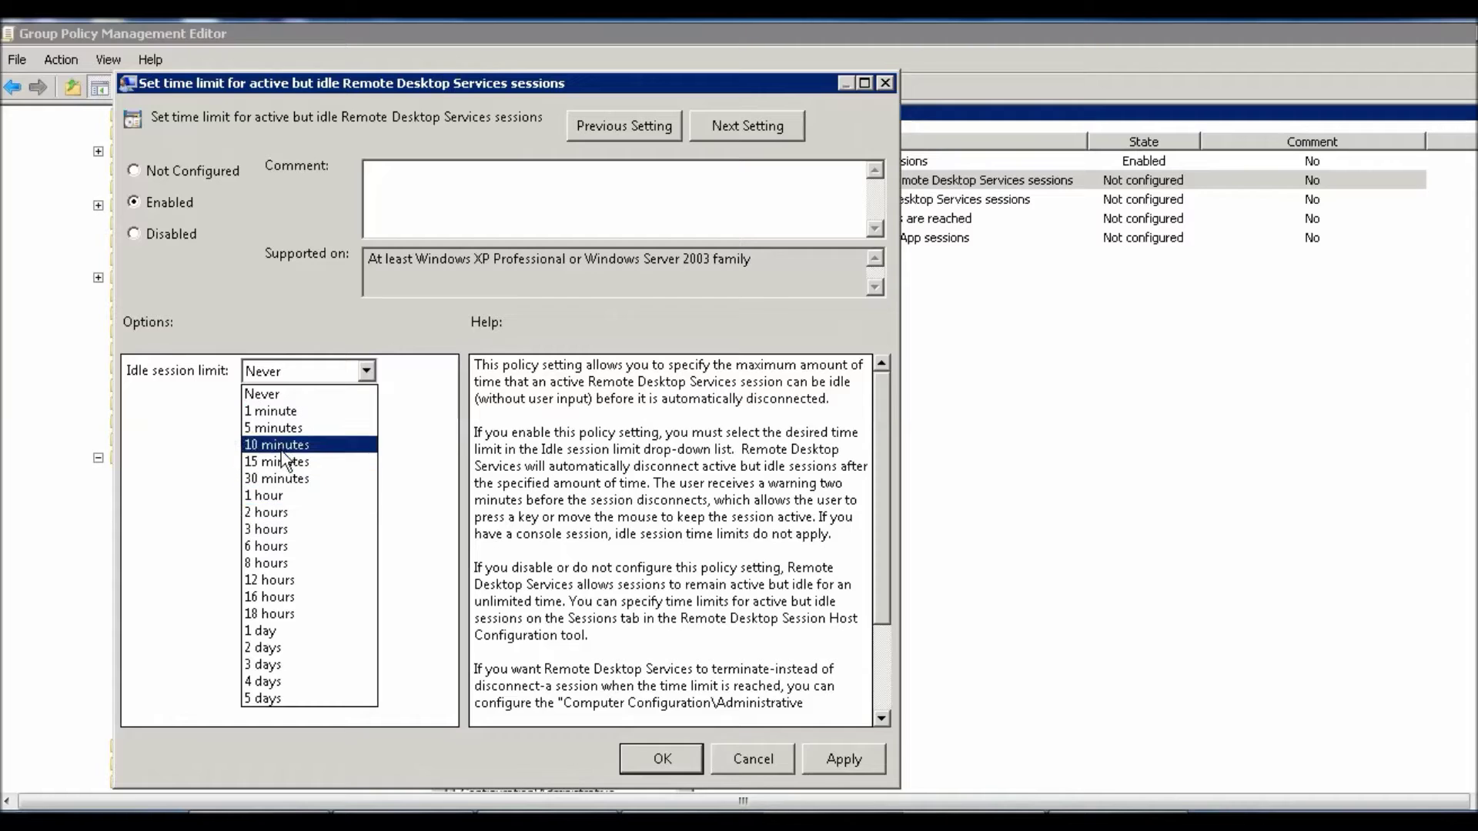
{"action": "left_click", "coordinate": [271, 496]}
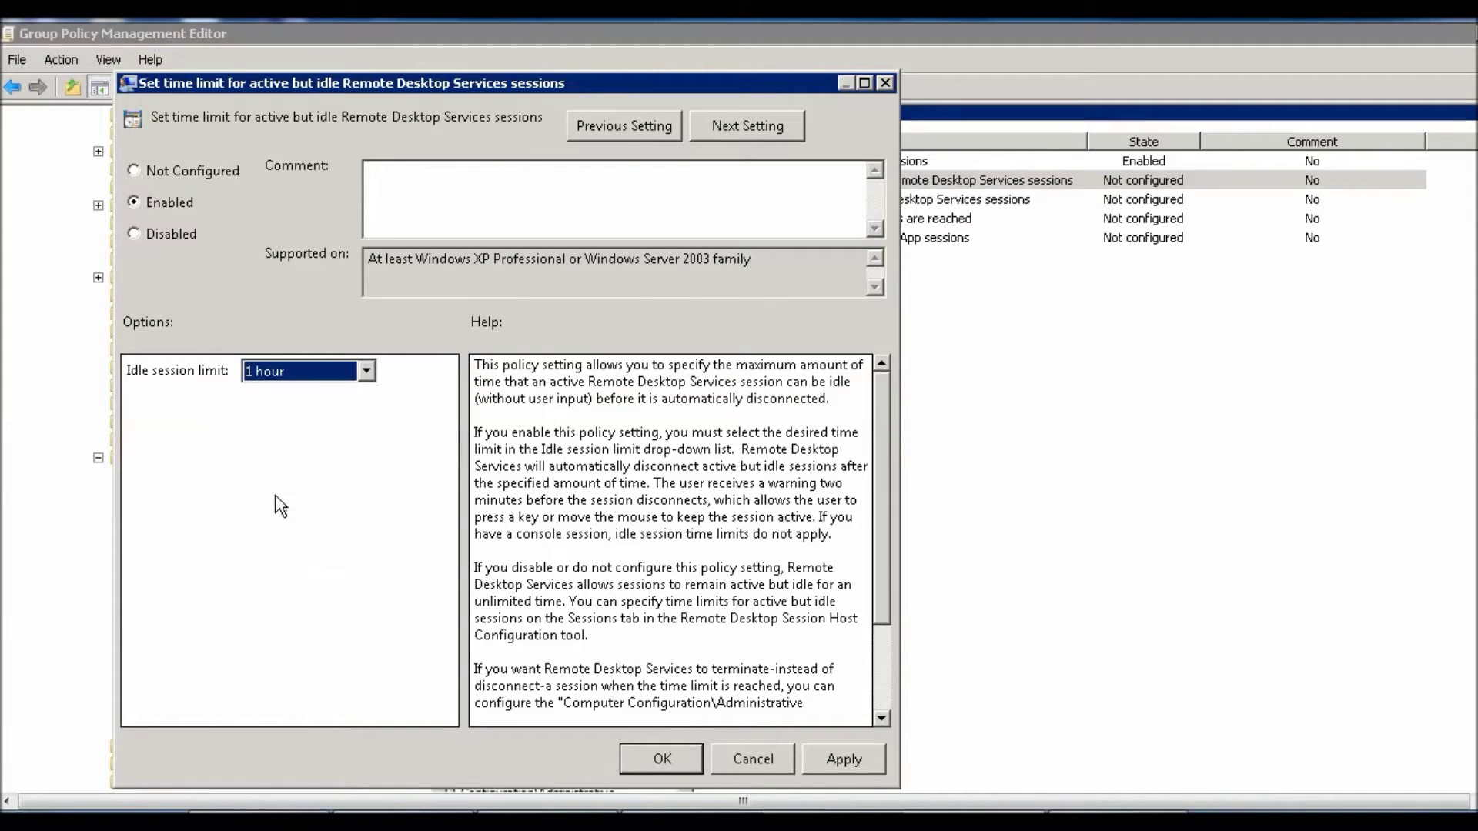
{"action": "left_click", "coordinate": [317, 372]}
{"action": "left_click", "coordinate": [277, 512]}
{"action": "left_click", "coordinate": [836, 761]}
{"action": "left_click", "coordinate": [689, 762]}
{"action": "left_click", "coordinate": [801, 488]}
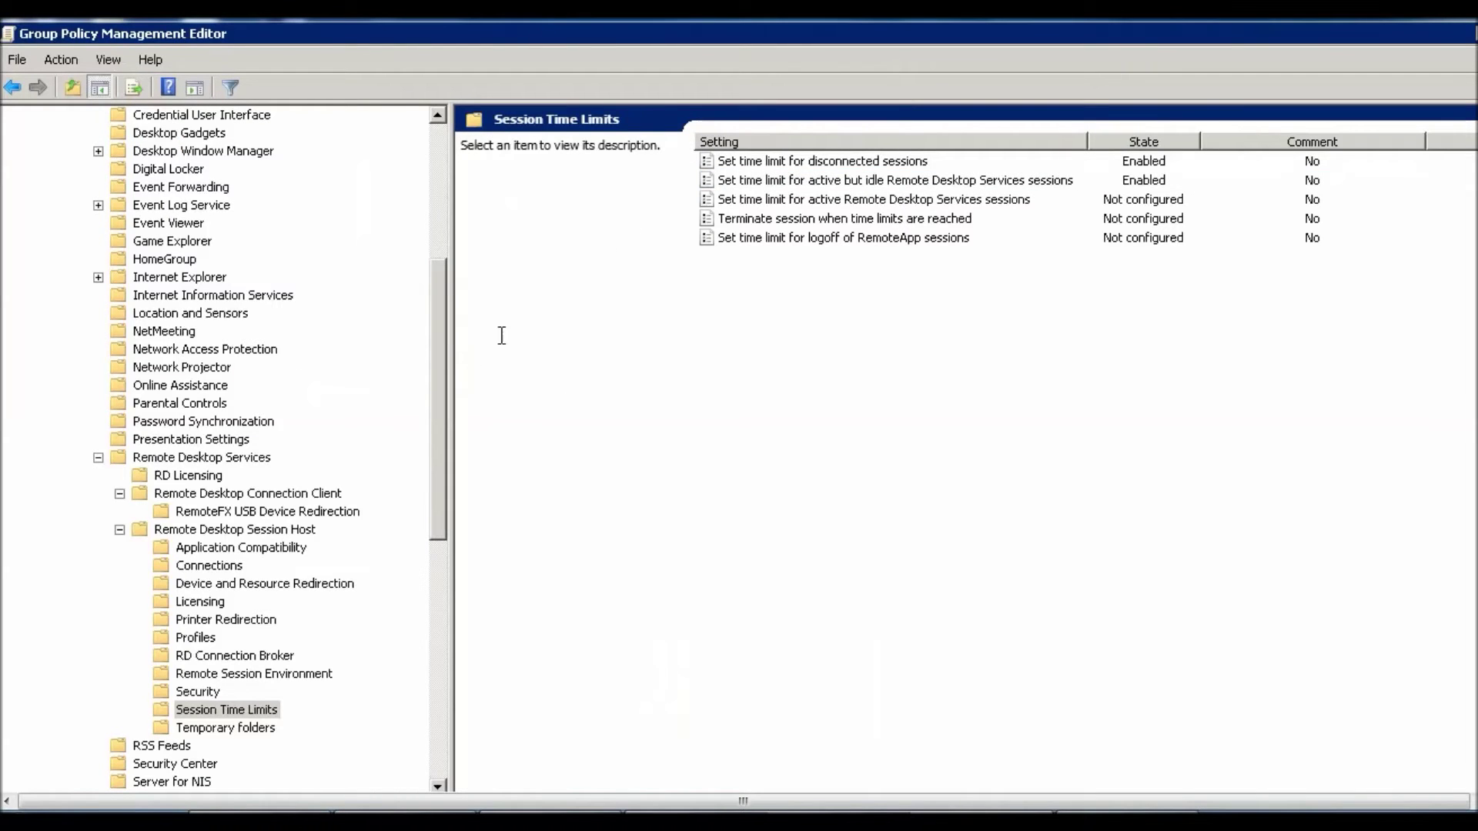
{"action": "left_click_drag", "start_coordinate": [435, 395], "coordinate": [450, 249]}
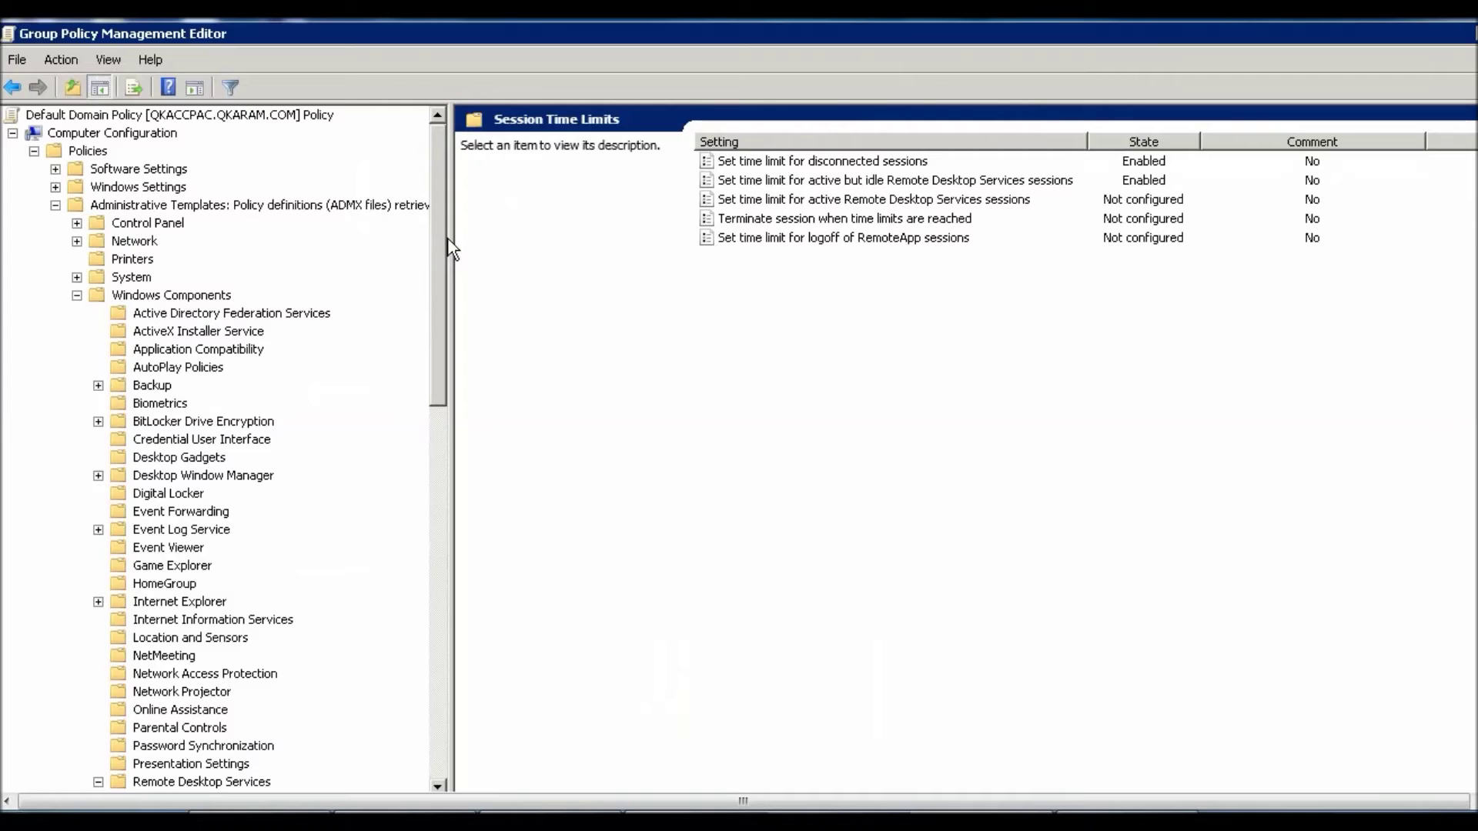